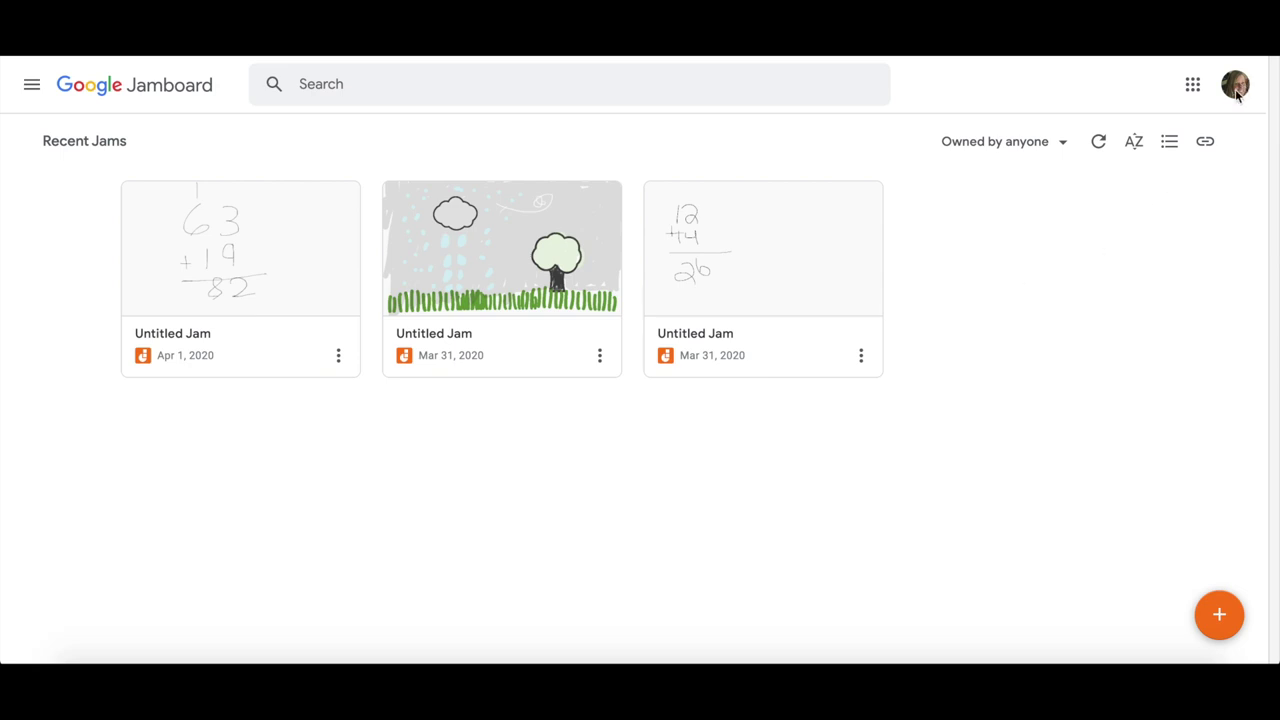
- Switch to Google Drive and create a new Google Jamboard file in the Recording View folder
left_click(400, 52)
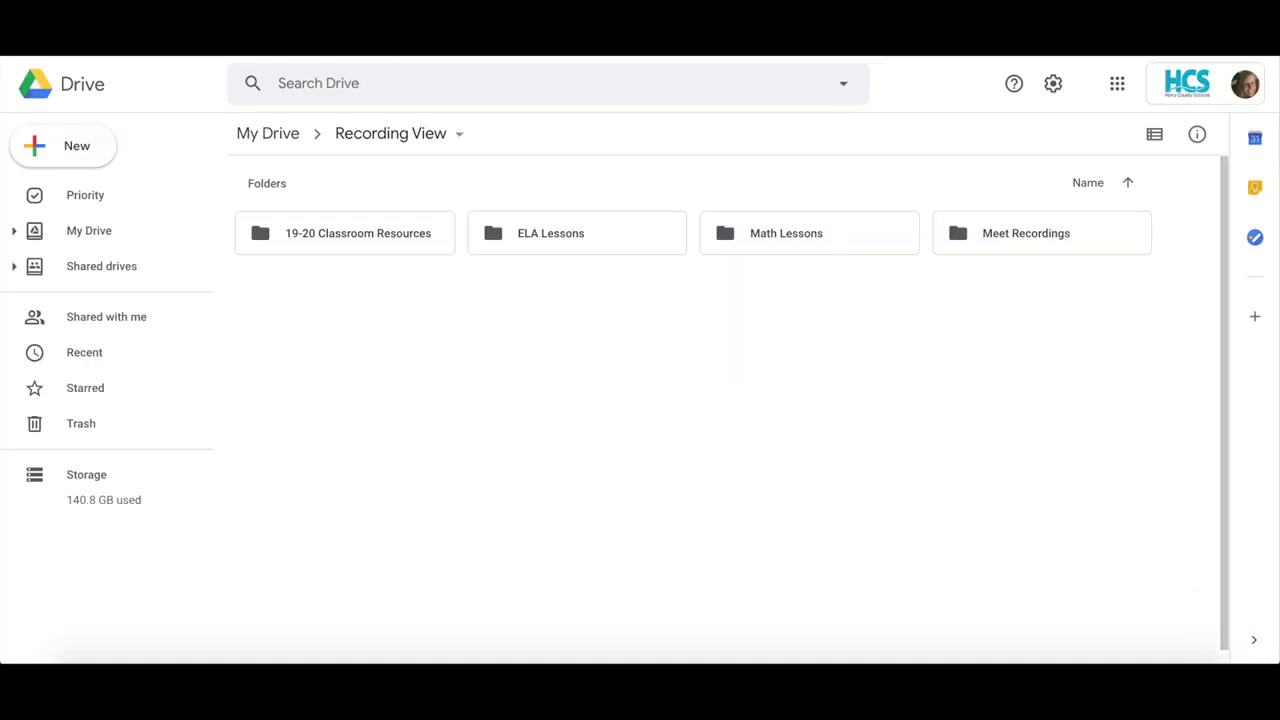
left_click(88, 151)
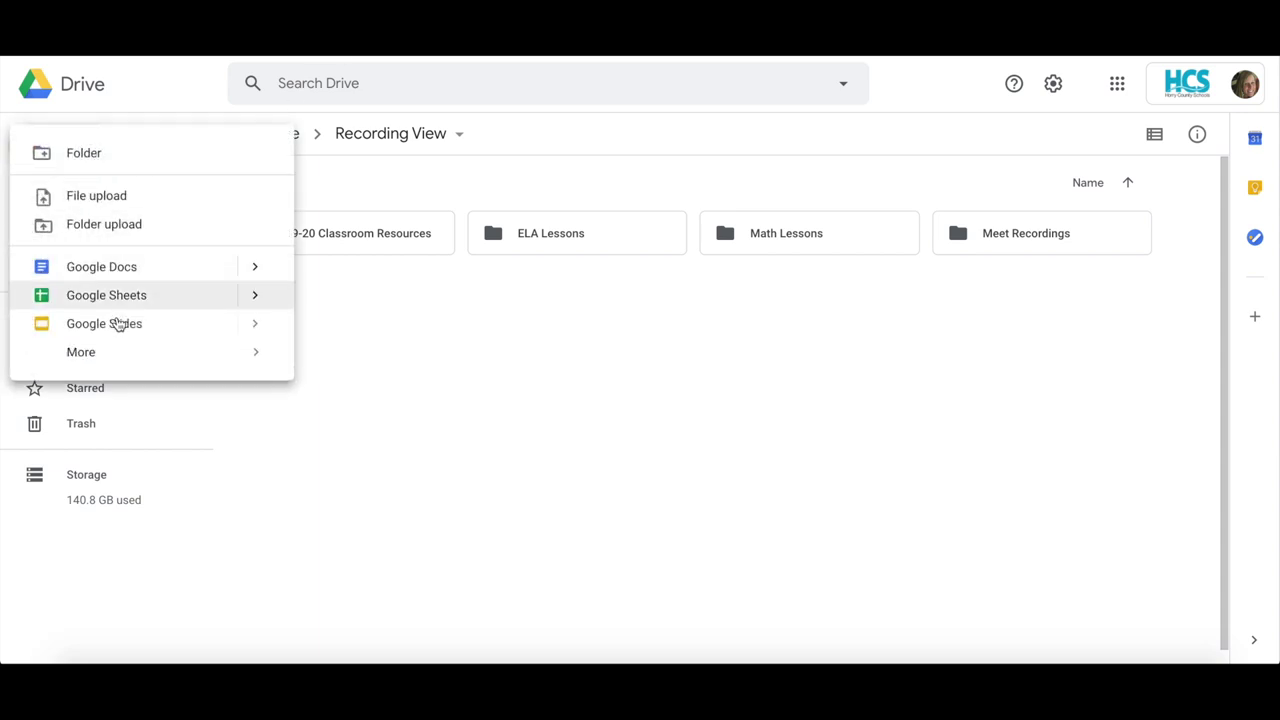
mouse_move(97, 352)
scroll(388, 450, "down", 3)
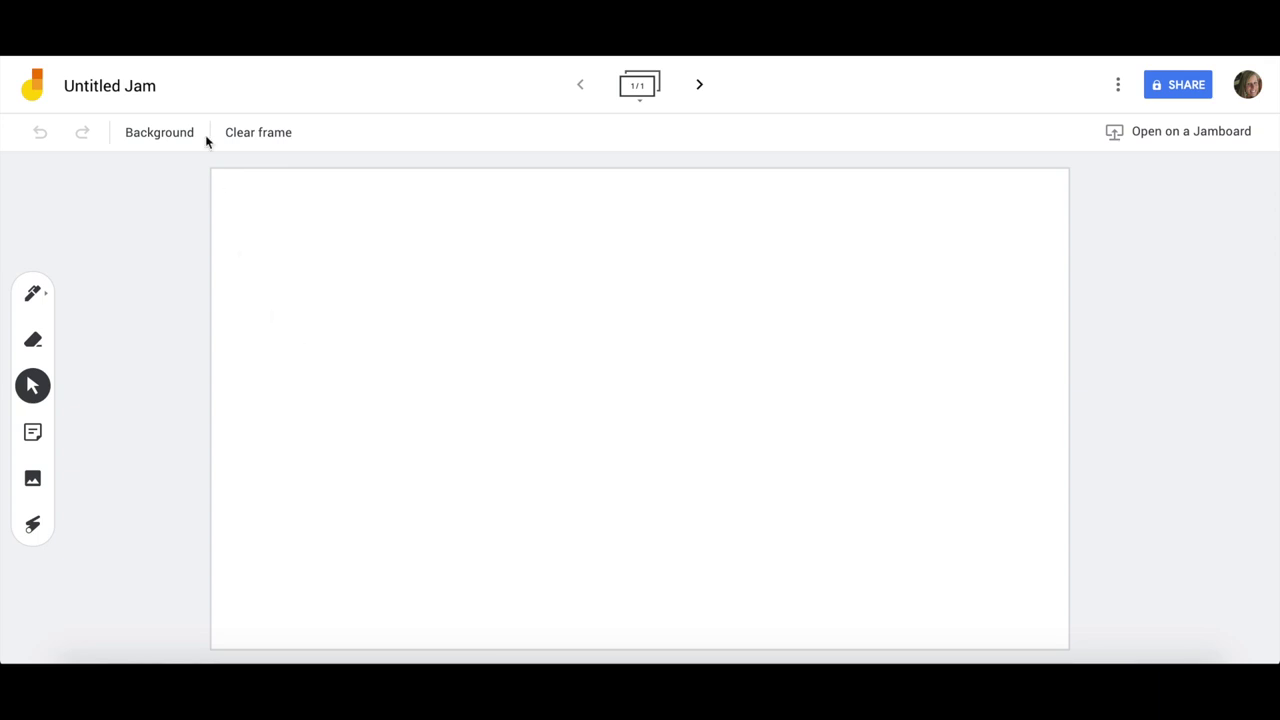
- Rename the untitled jam as Testing
left_click(135, 88)
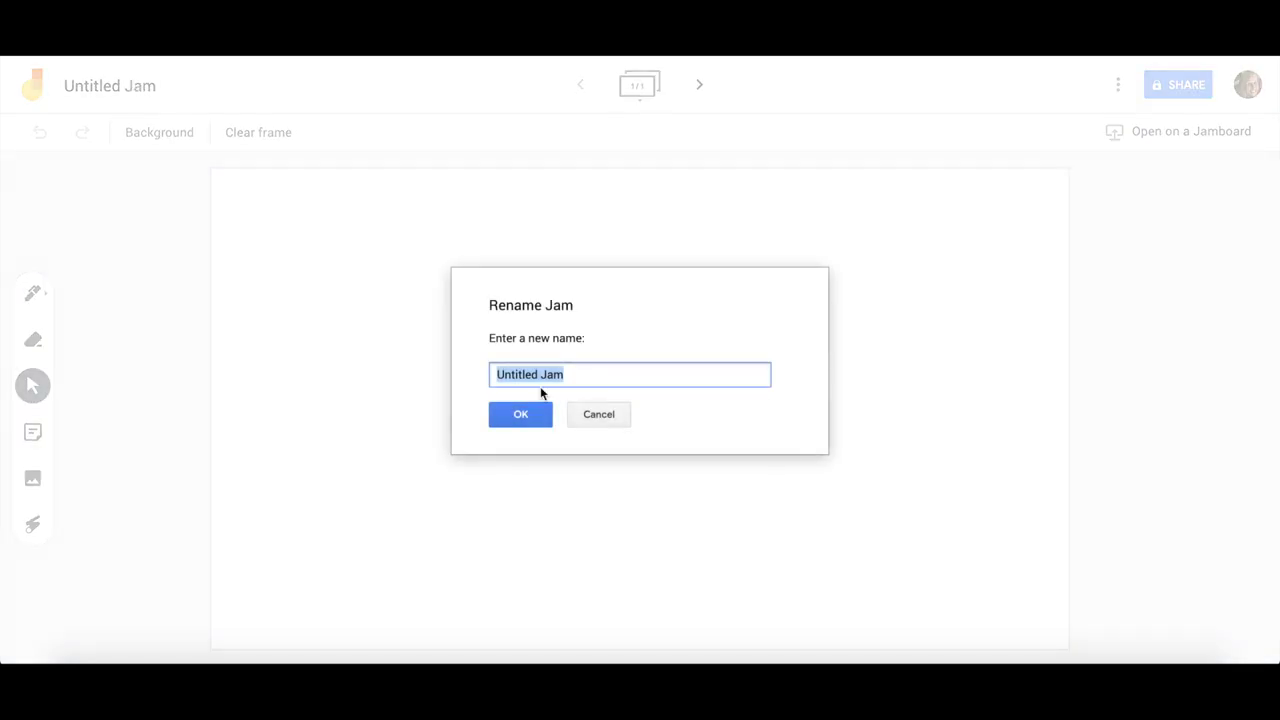
type("Testing")
left_click(521, 418)
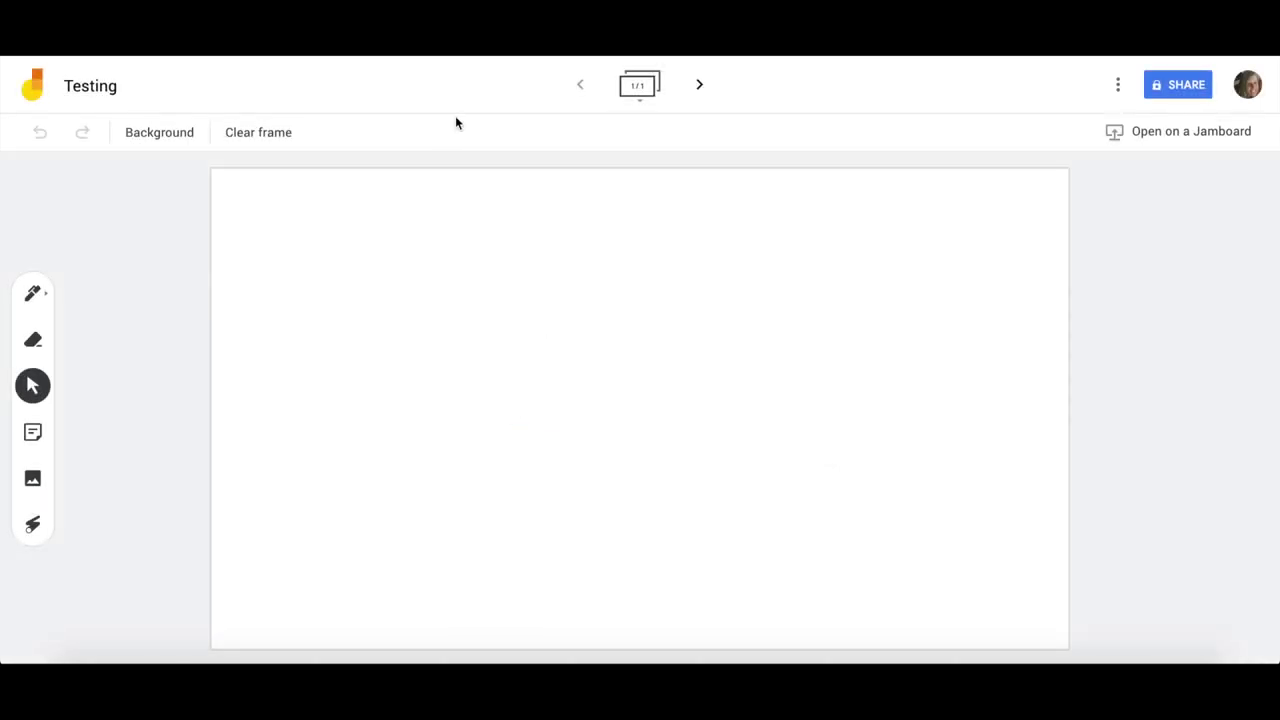
- Close the jam and reopen the Testing file from the Recording View folder in Google Drive
key("ctrl+w")
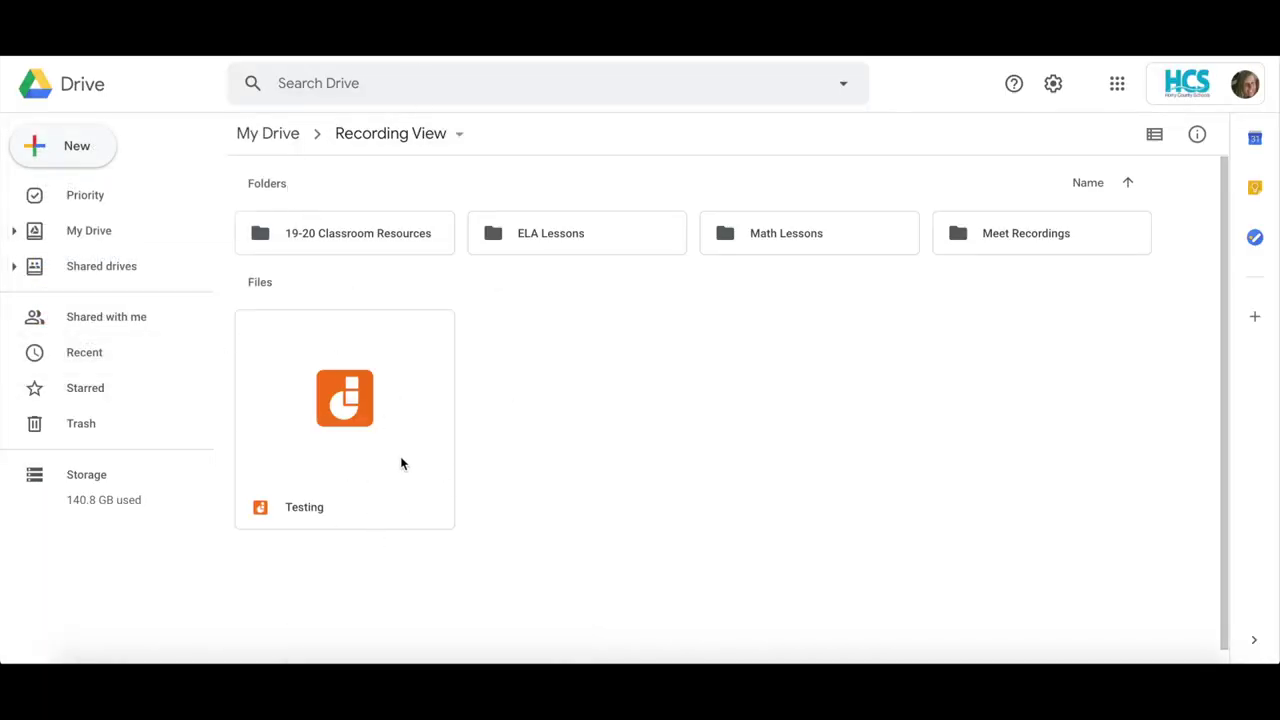
left_click_drag(389, 440, 274, 417)
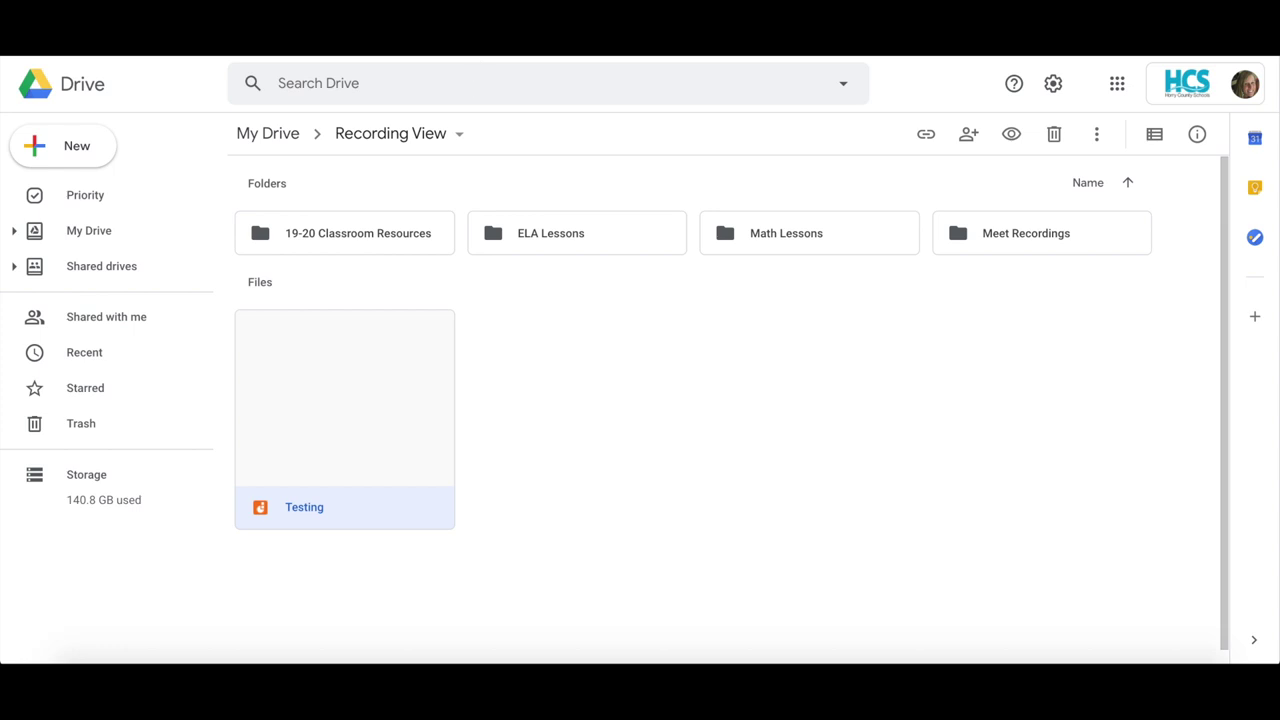
key("Return")
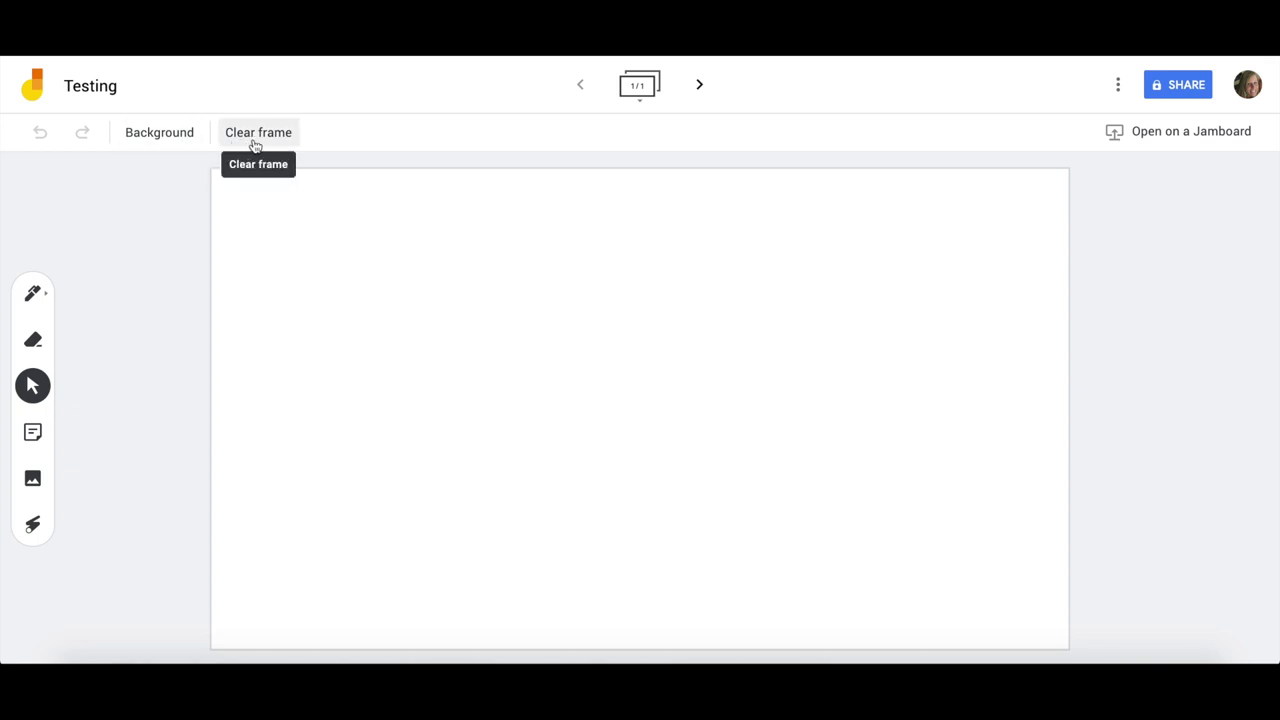
- Add a second frame to the jam and return to the first frame
left_click(698, 88)
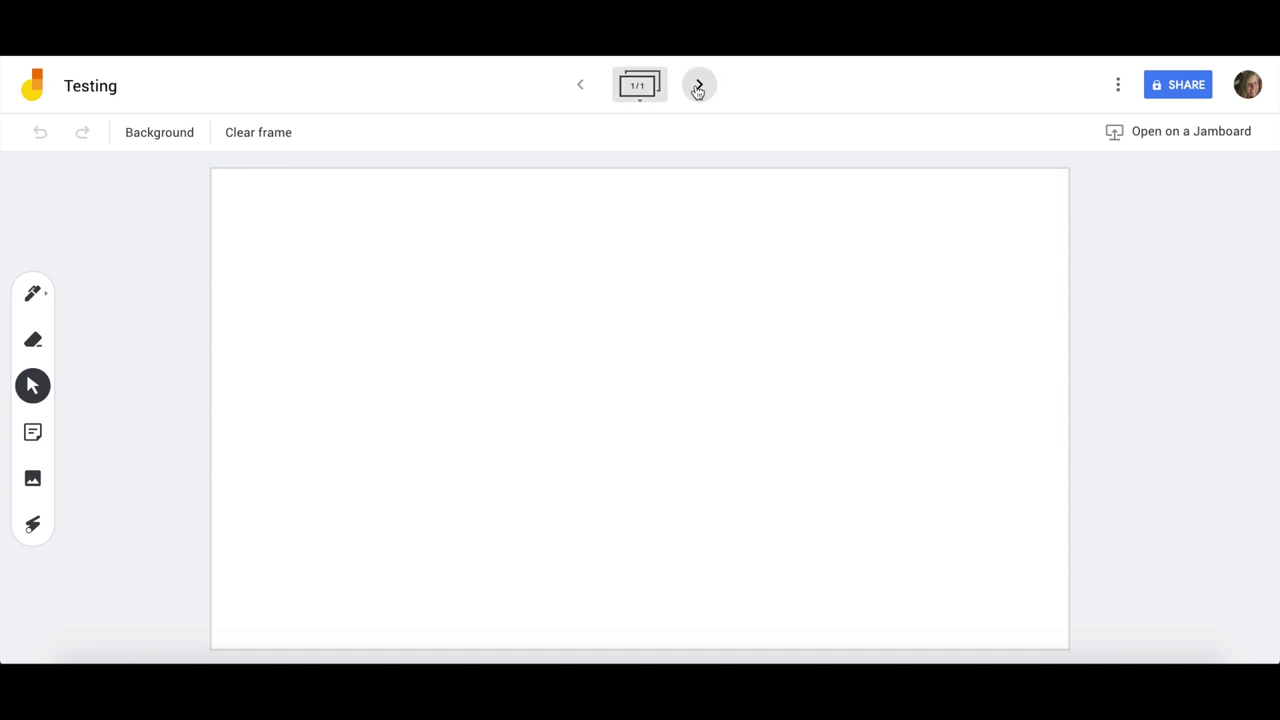
left_click(578, 88)
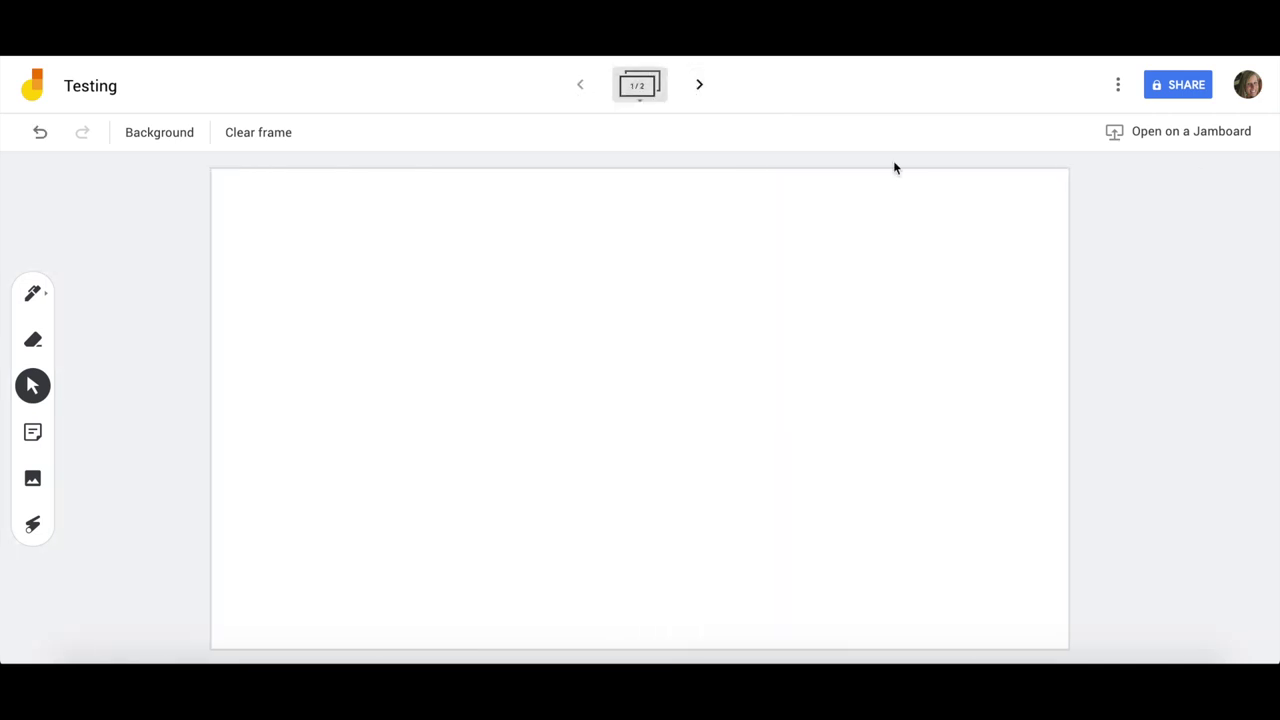
- Review the jam's link-sharing options and the access levels for Horry County Schools, leaving without saving any change
left_click(1164, 90)
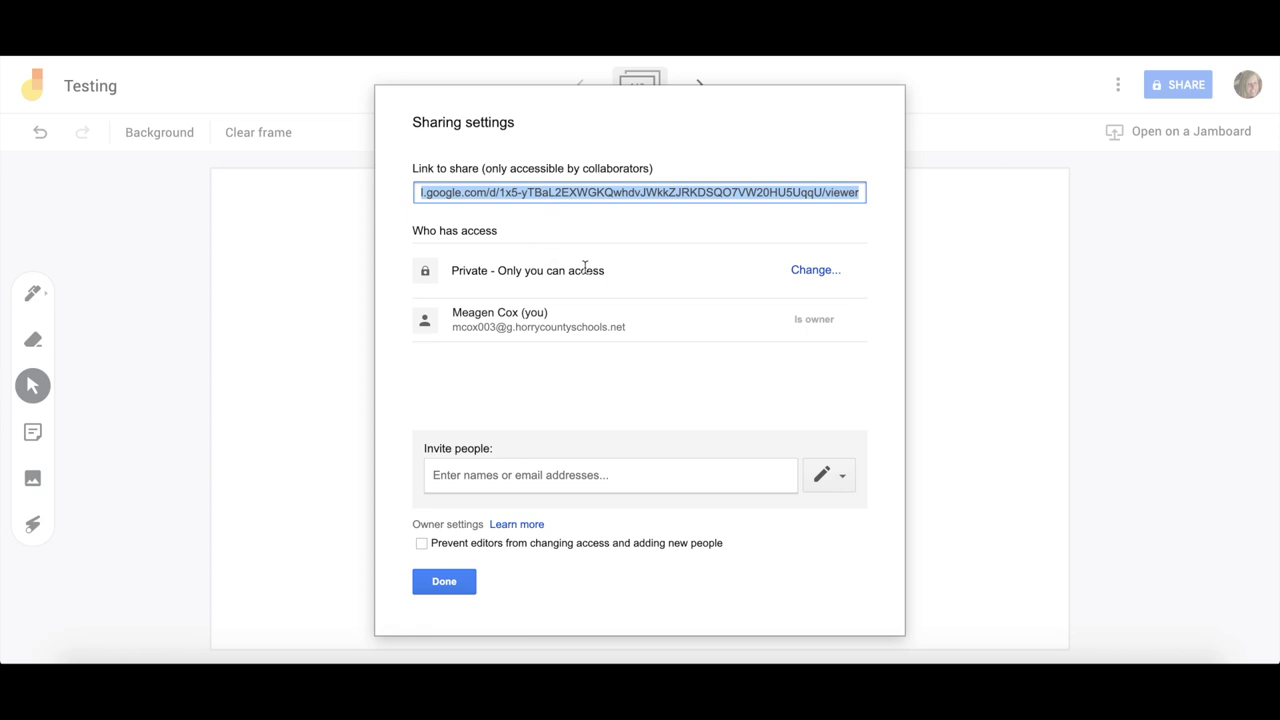
left_click(803, 270)
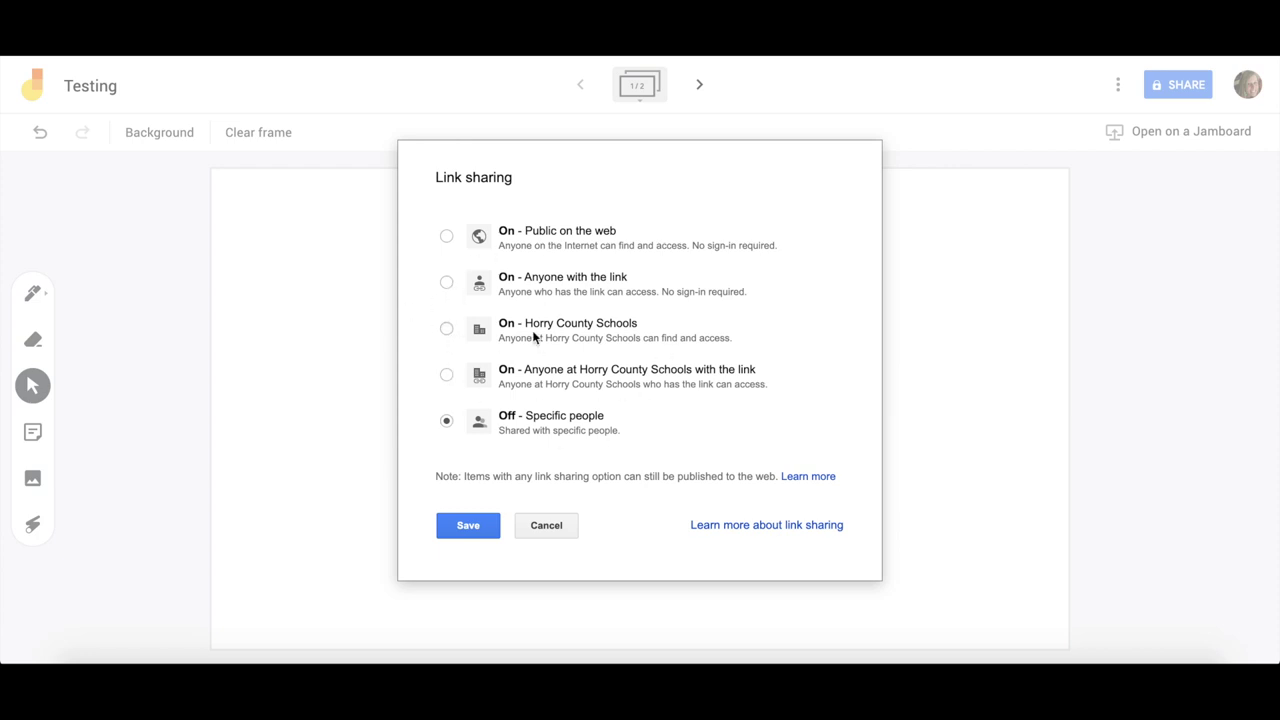
left_click(446, 329)
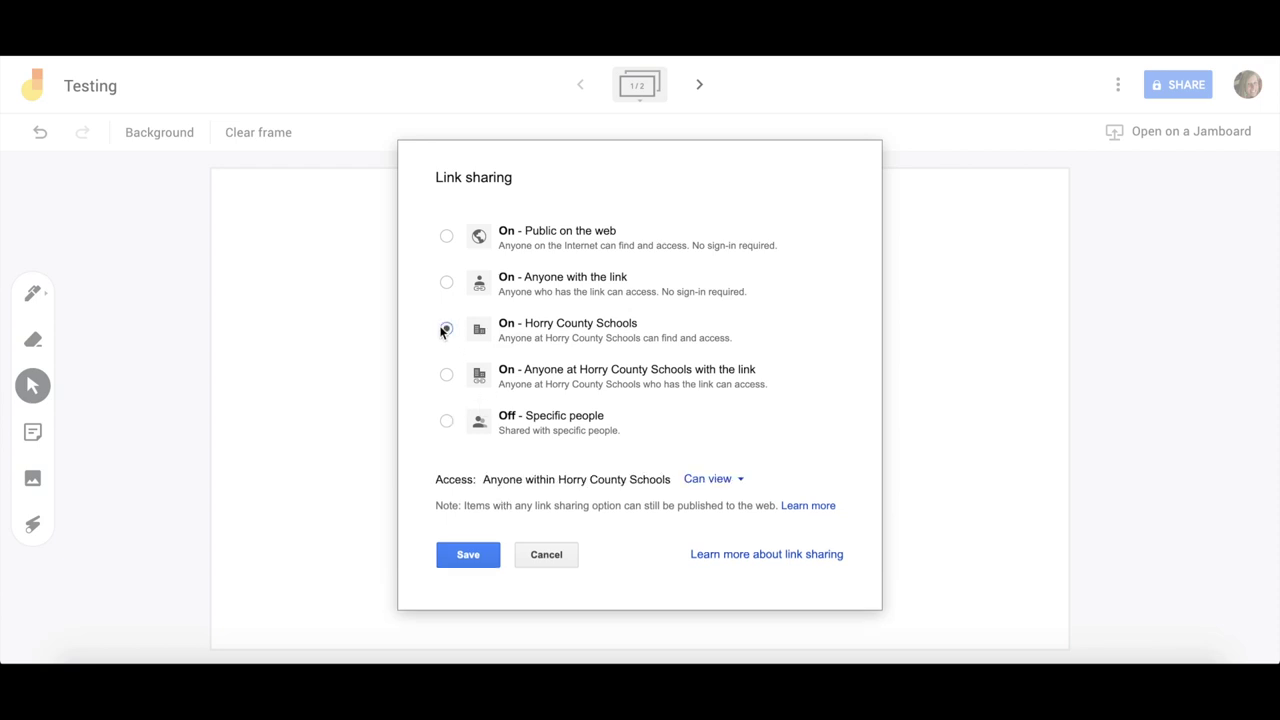
left_click(733, 486)
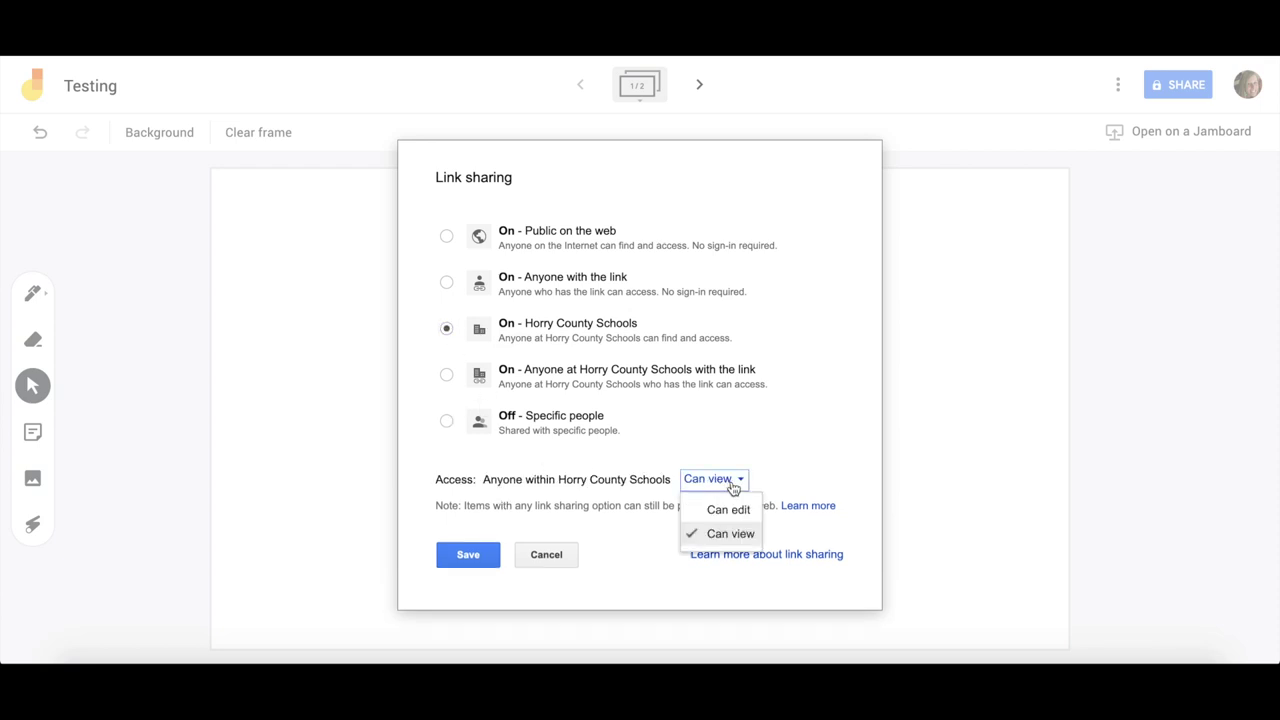
left_click(561, 558)
left_click(449, 578)
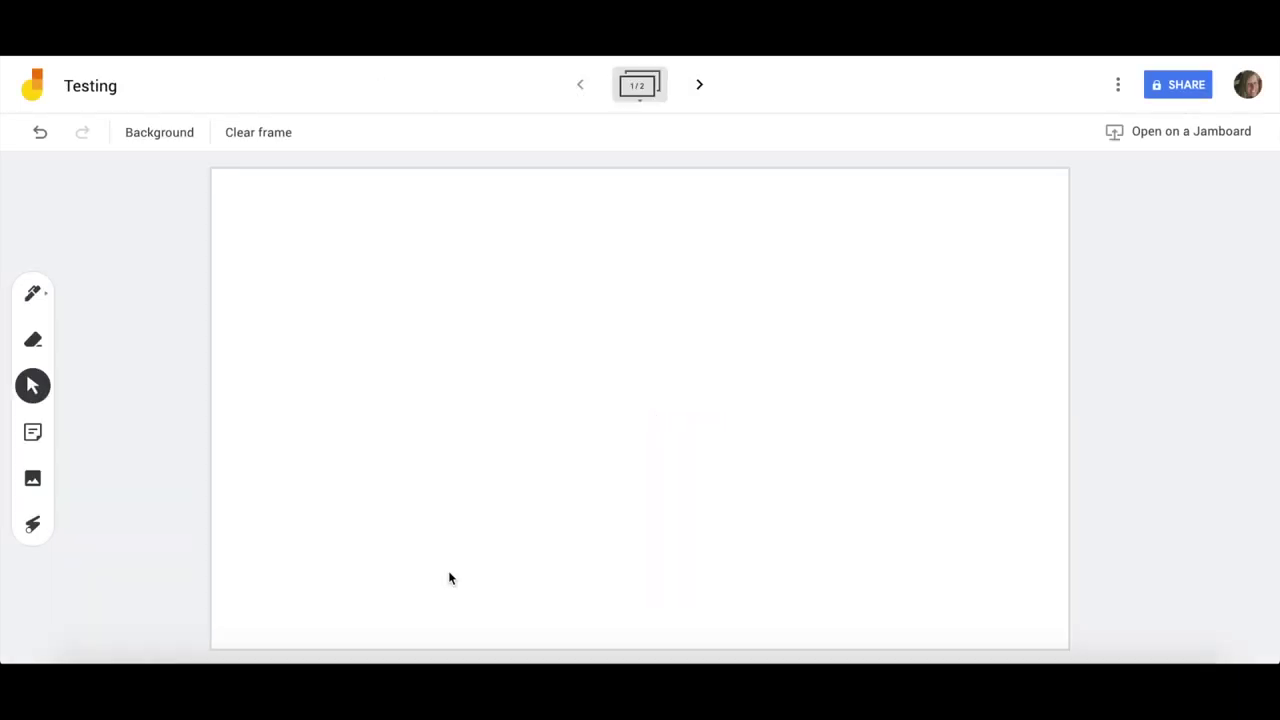
left_click(1118, 84)
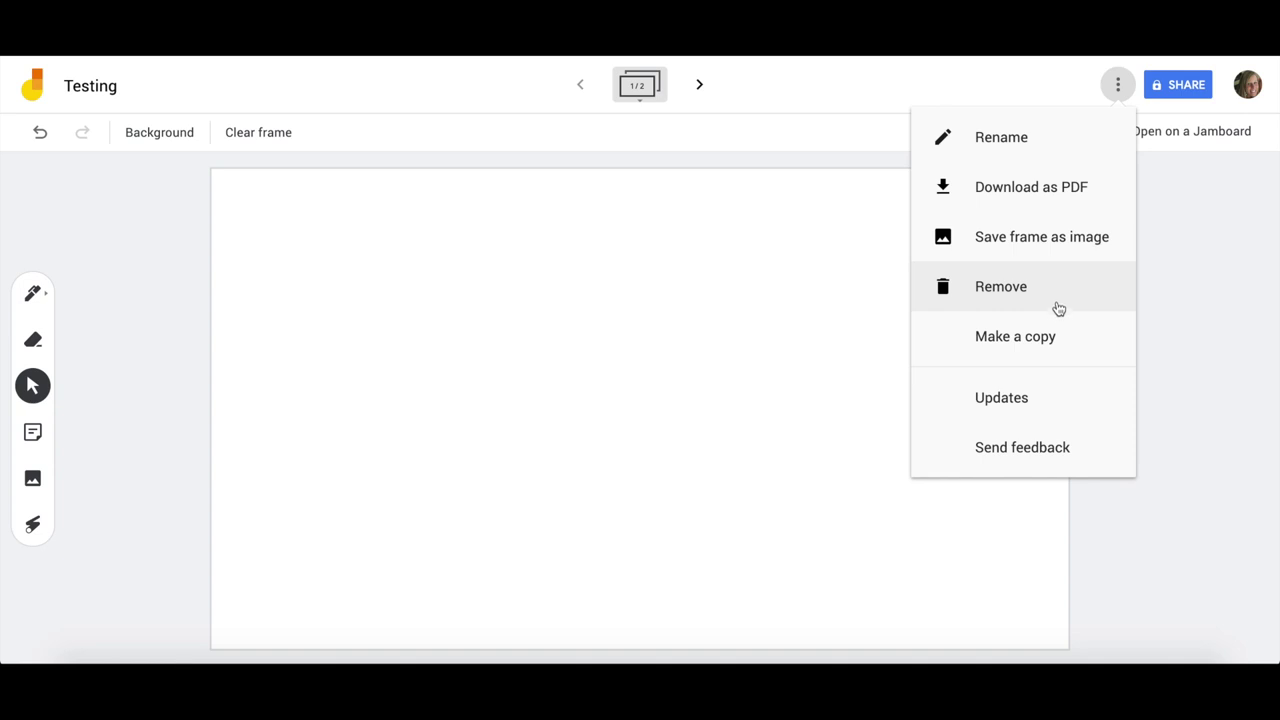
left_click(822, 378)
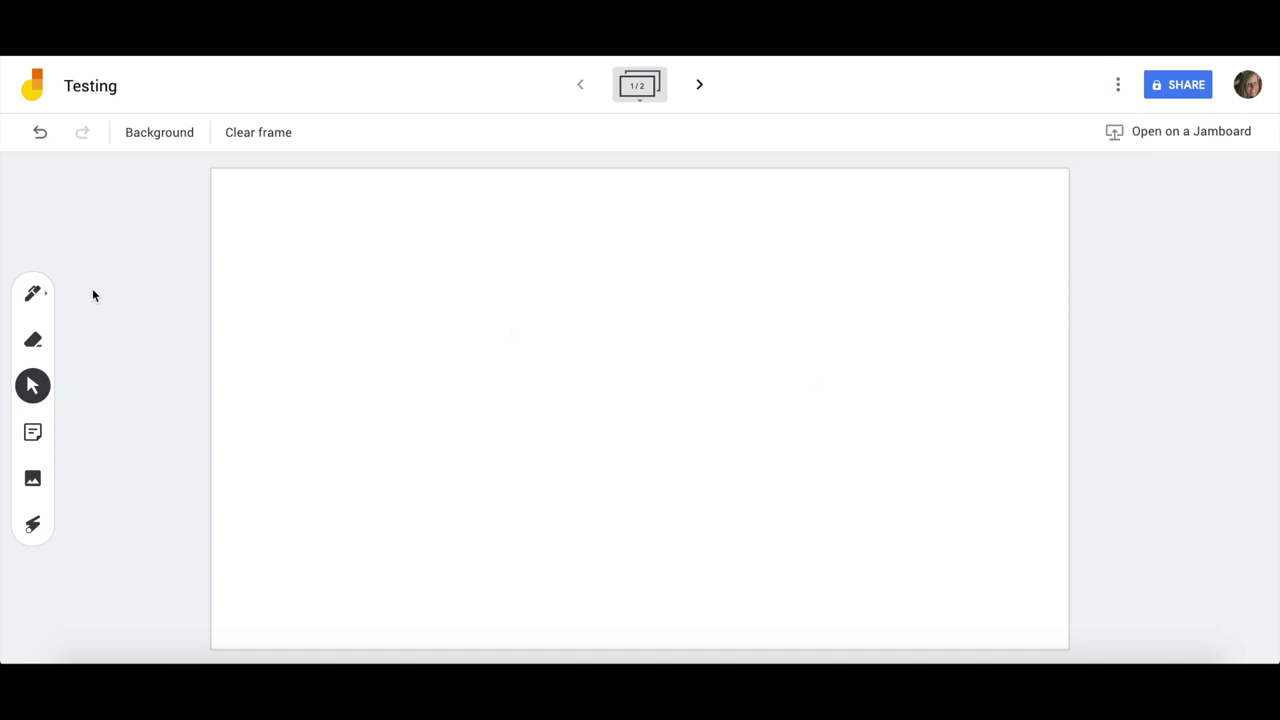
- Draw a thin black vertical line with the pen and a green vertical marker line beside it on the first frame
left_click(33, 295)
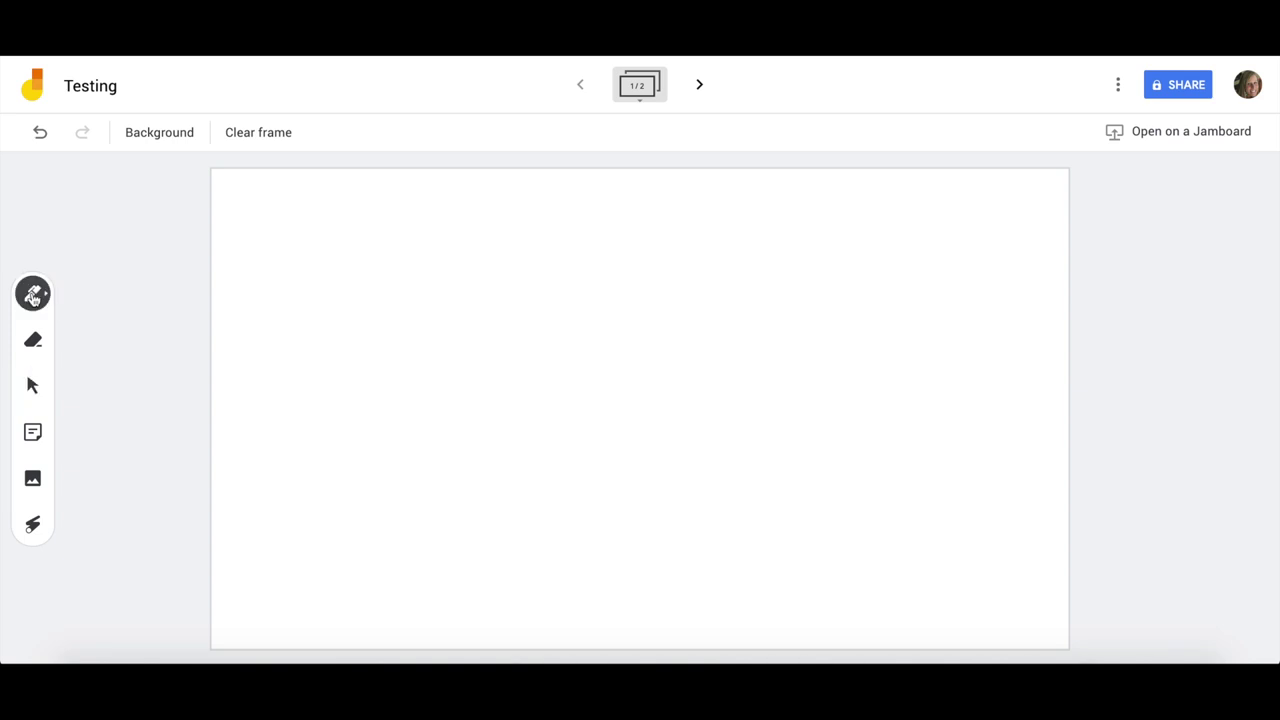
left_click_drag(313, 216, 302, 345)
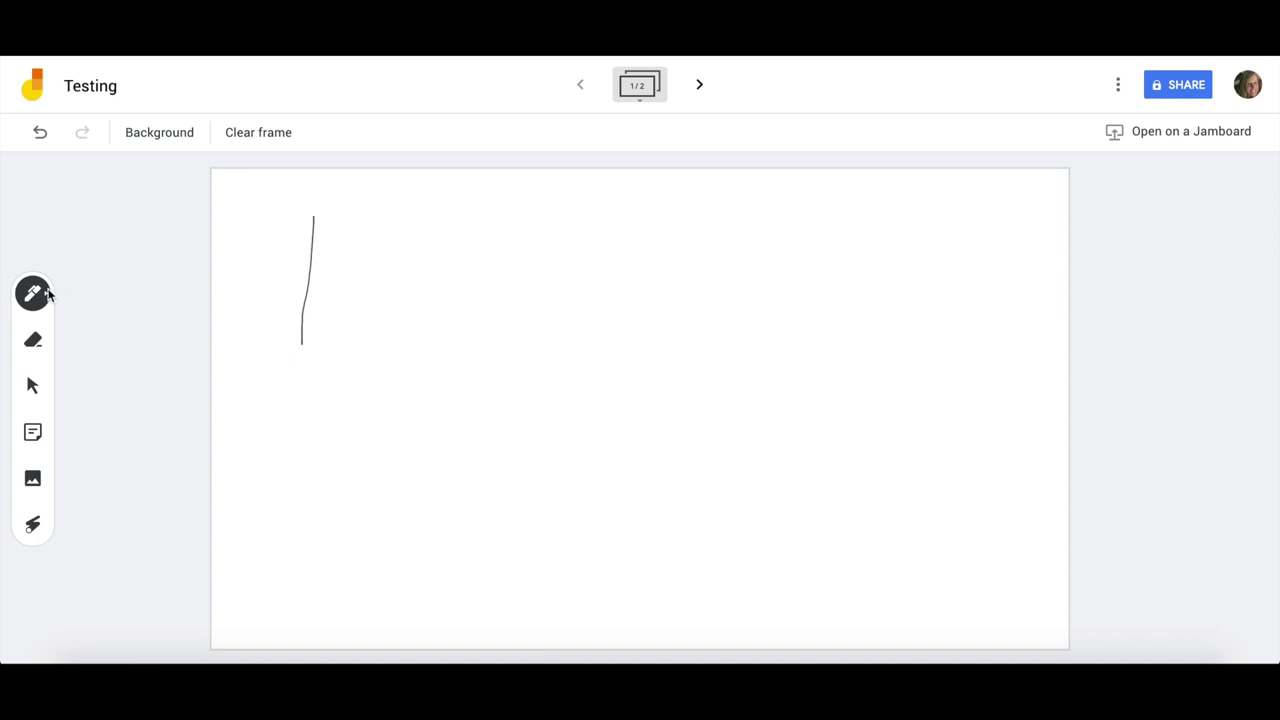
left_click(45, 293)
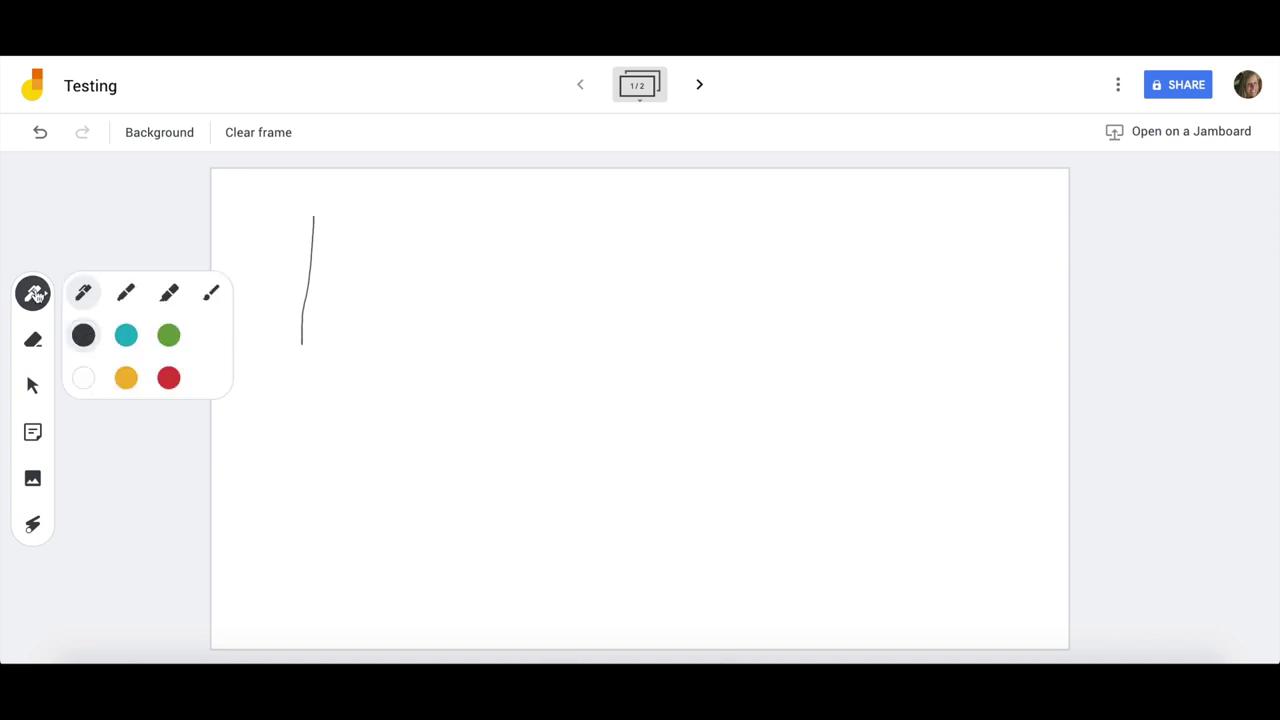
left_click(120, 298)
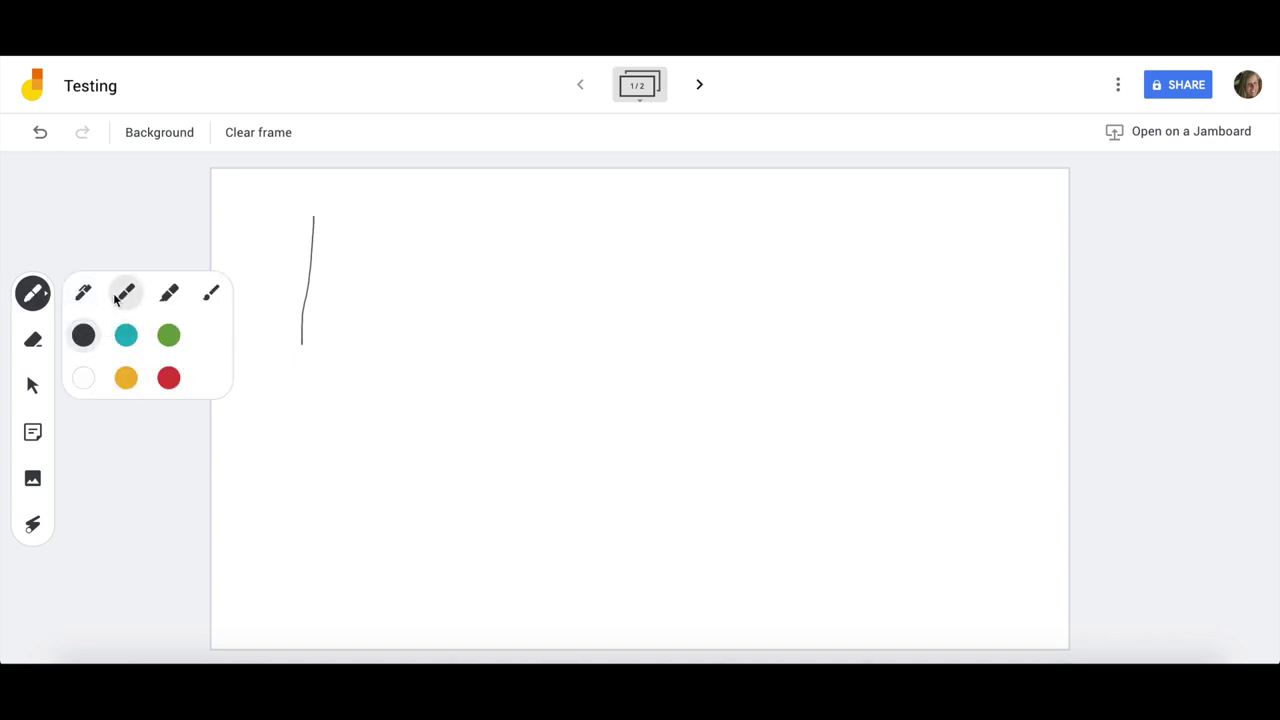
left_click(168, 336)
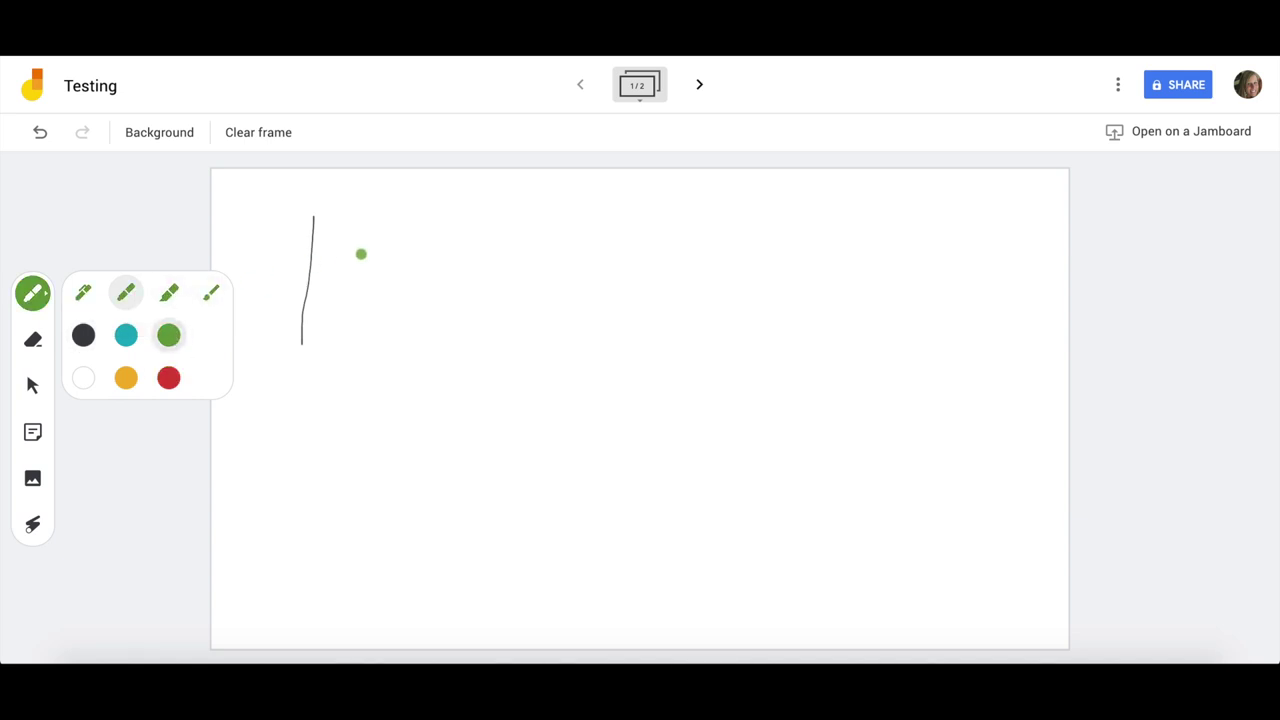
left_click_drag(372, 223, 383, 409)
- Paint a thick slanted green stroke with the brush, beside the green marker line
left_click(44, 294)
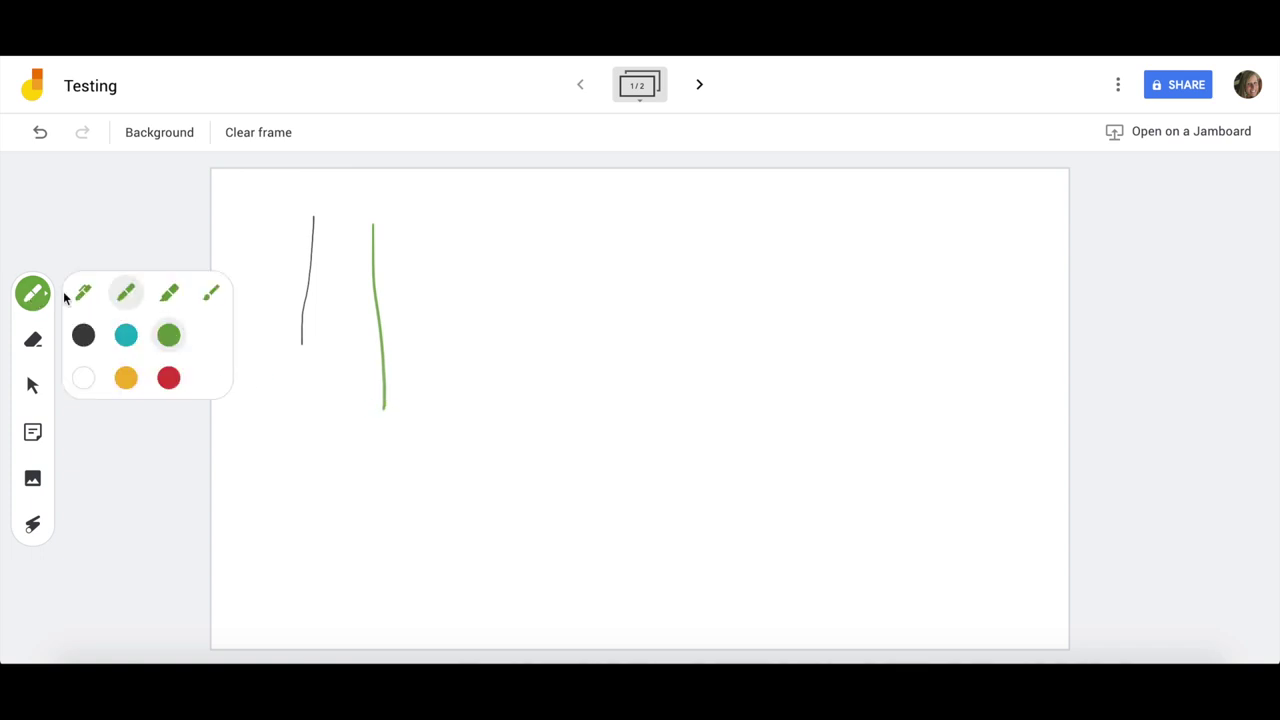
left_click(212, 293)
left_click_drag(480, 240, 523, 432)
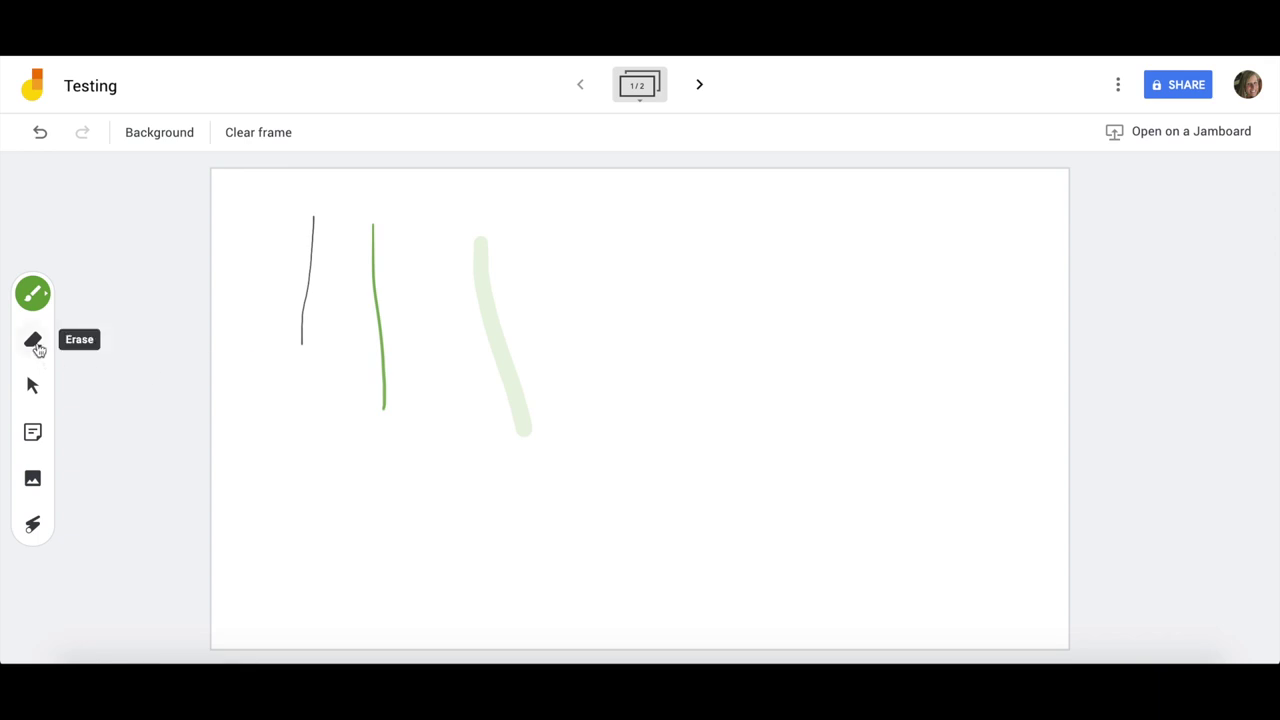
- Erase the upper end of the black line and return to the Select tool
left_click(38, 344)
mouse_move(313, 217)
left_mouse_down()
mouse_move(291, 231)
mouse_move(320, 223)
mouse_move(289, 254)
mouse_move(309, 243)
left_mouse_up()
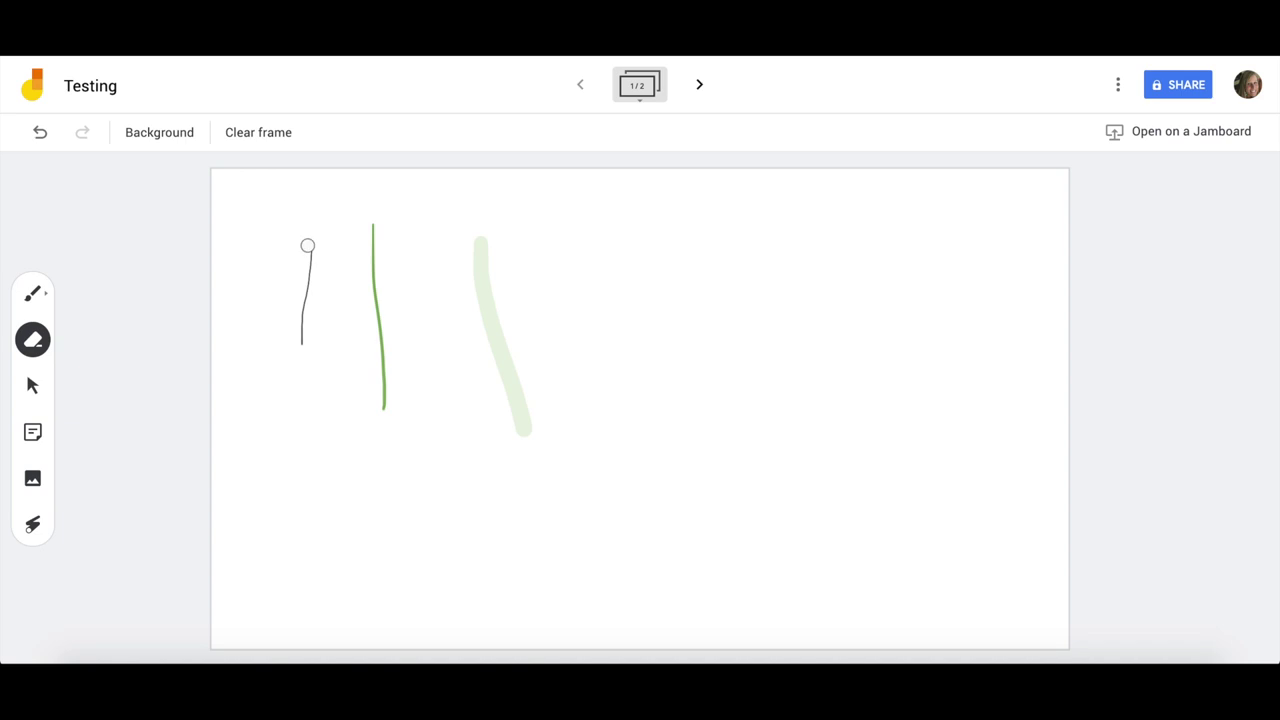
left_click(31, 390)
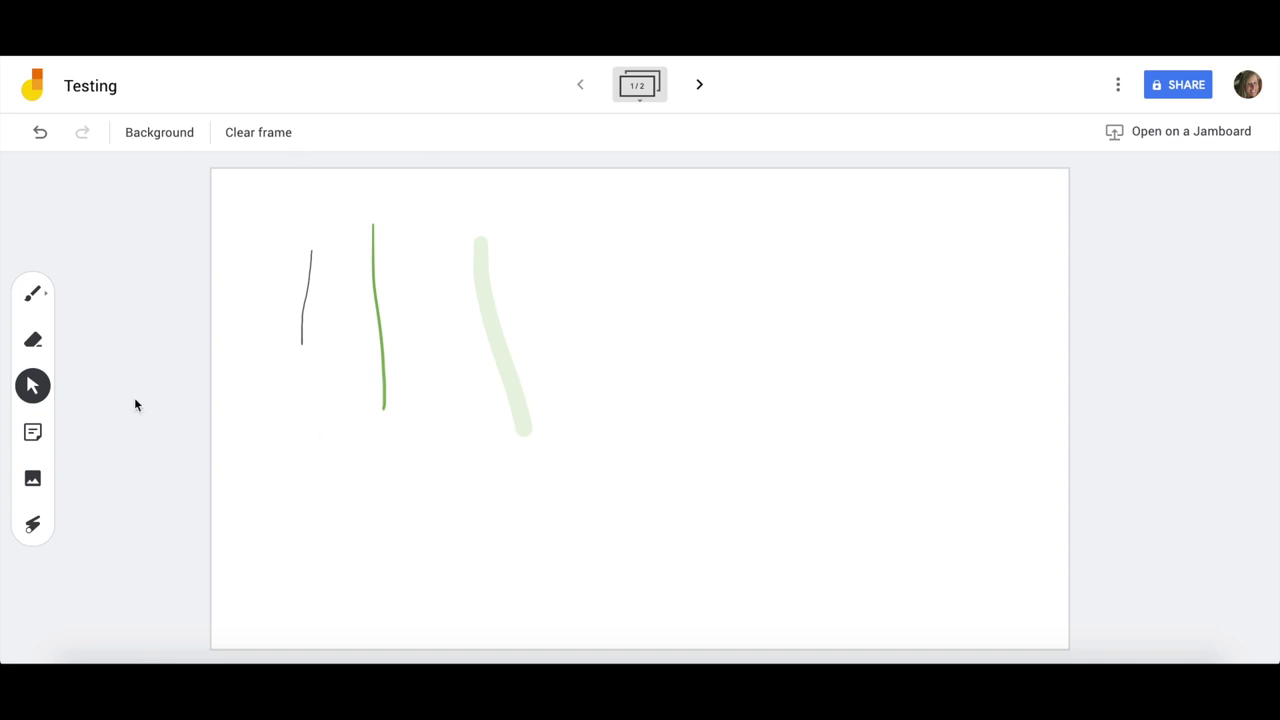
- Add a pink sticky note reading "Directions:" to the frame and close the note editor
left_click(33, 438)
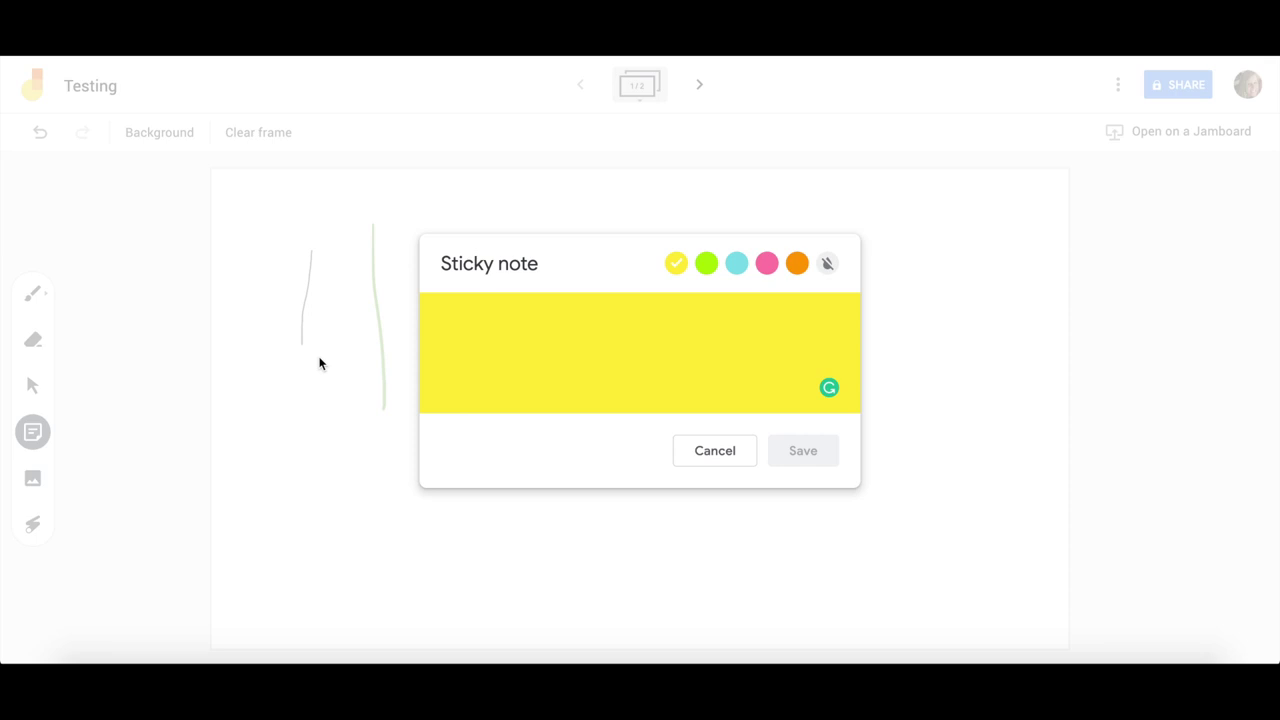
type("Dire")
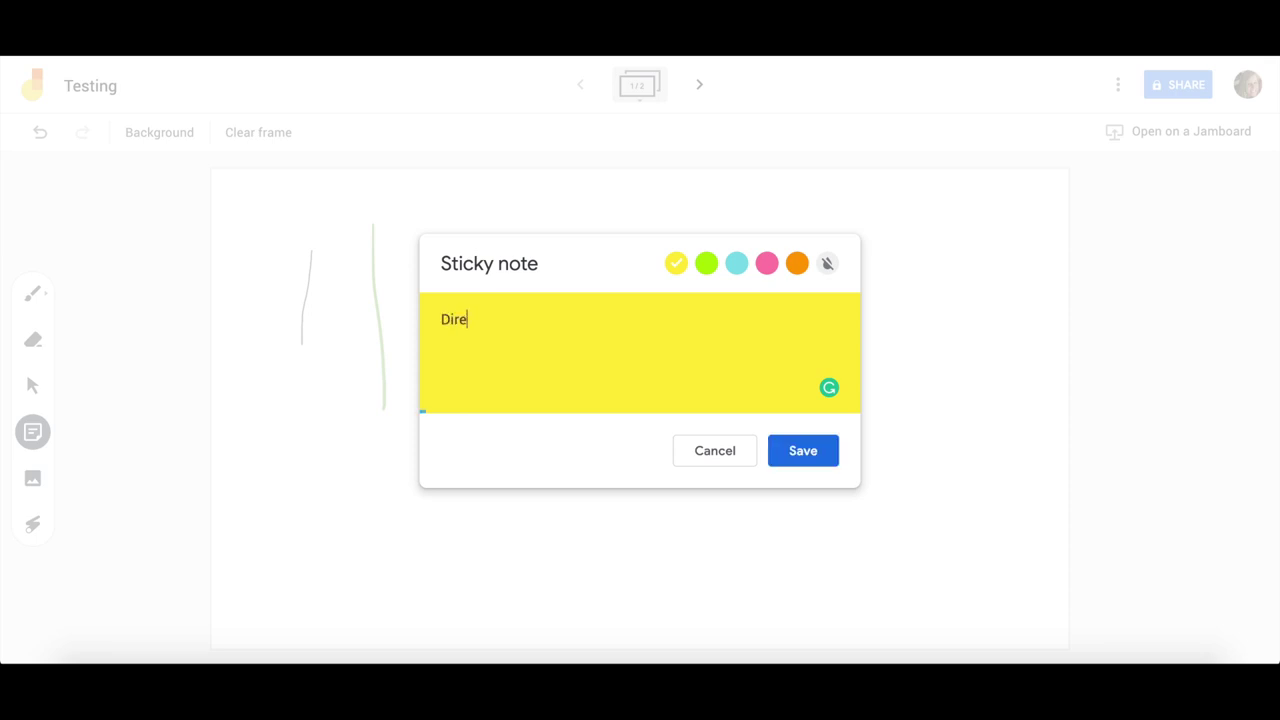
type("ctions:")
left_click(797, 264)
left_click(767, 264)
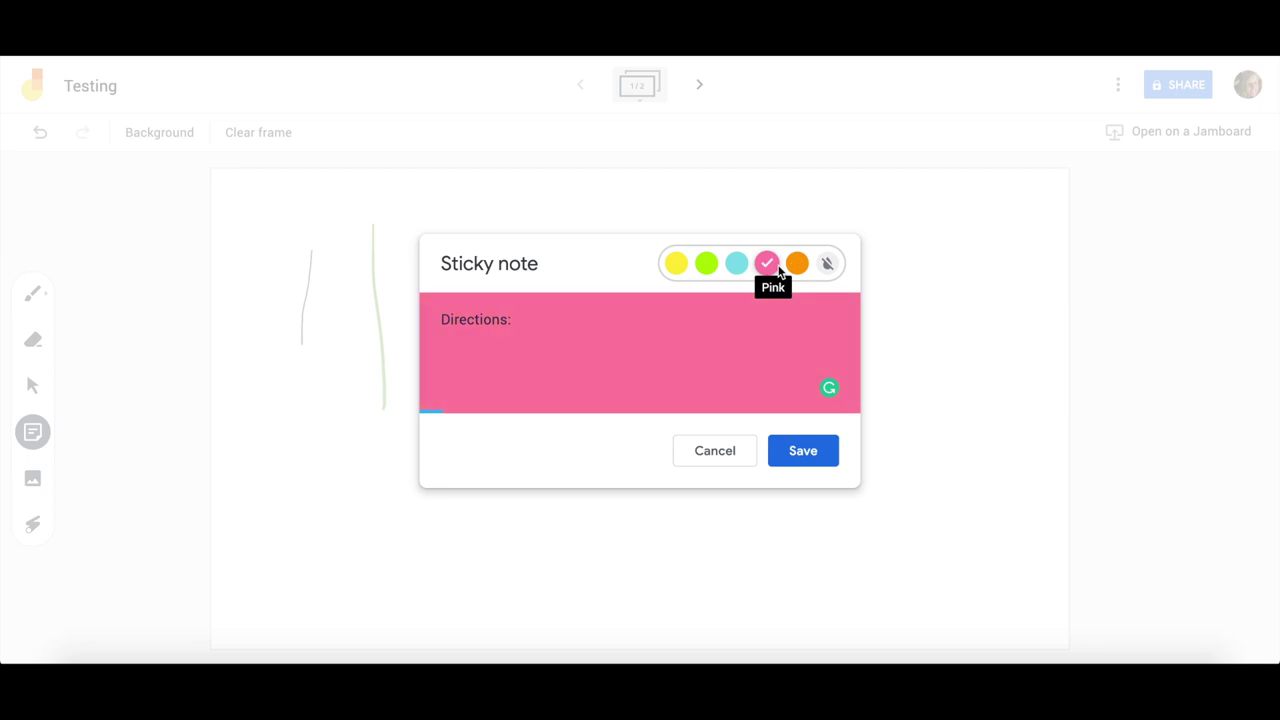
left_click(798, 451)
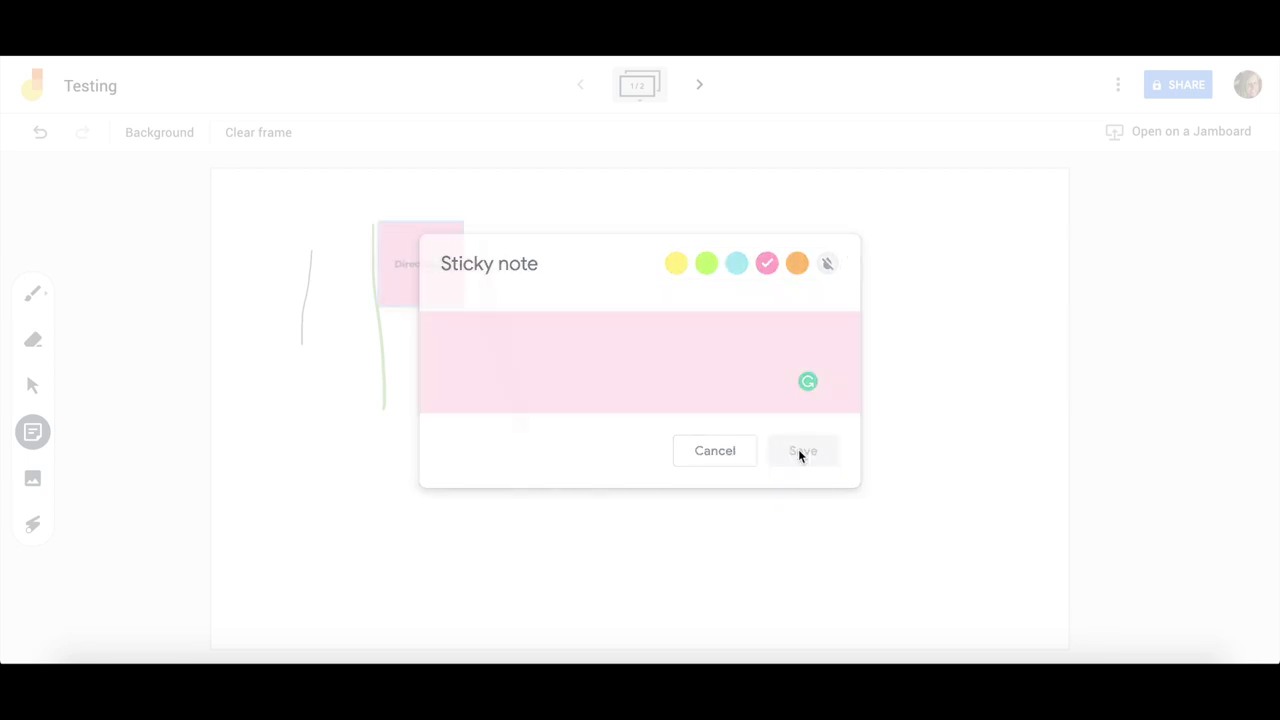
left_click(732, 451)
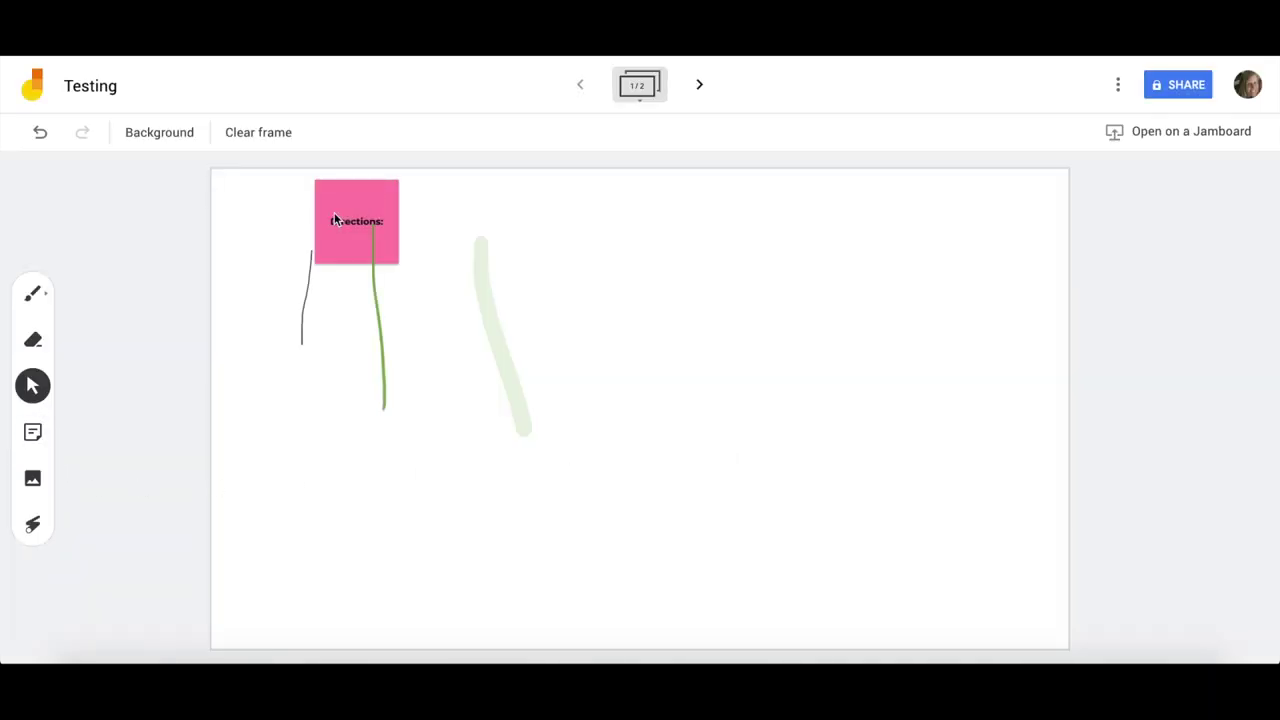
- Reposition the Directions sticky note in the frame's upper-left corner, slightly enlarged and tilted counterclockwise
left_click_drag(332, 232, 291, 217)
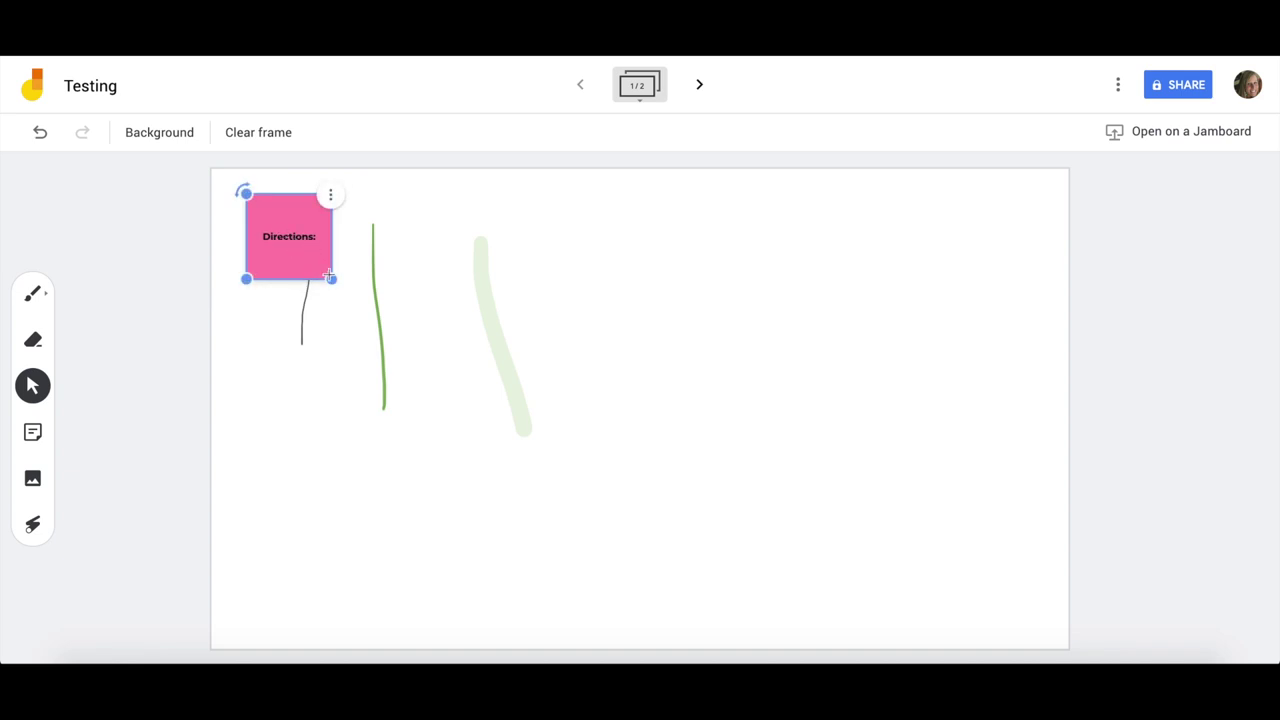
left_click_drag(330, 275, 324, 310)
mouse_move(244, 192)
left_mouse_down()
mouse_move(283, 174)
mouse_move(231, 209)
mouse_move(243, 198)
left_mouse_up()
left_click(341, 191)
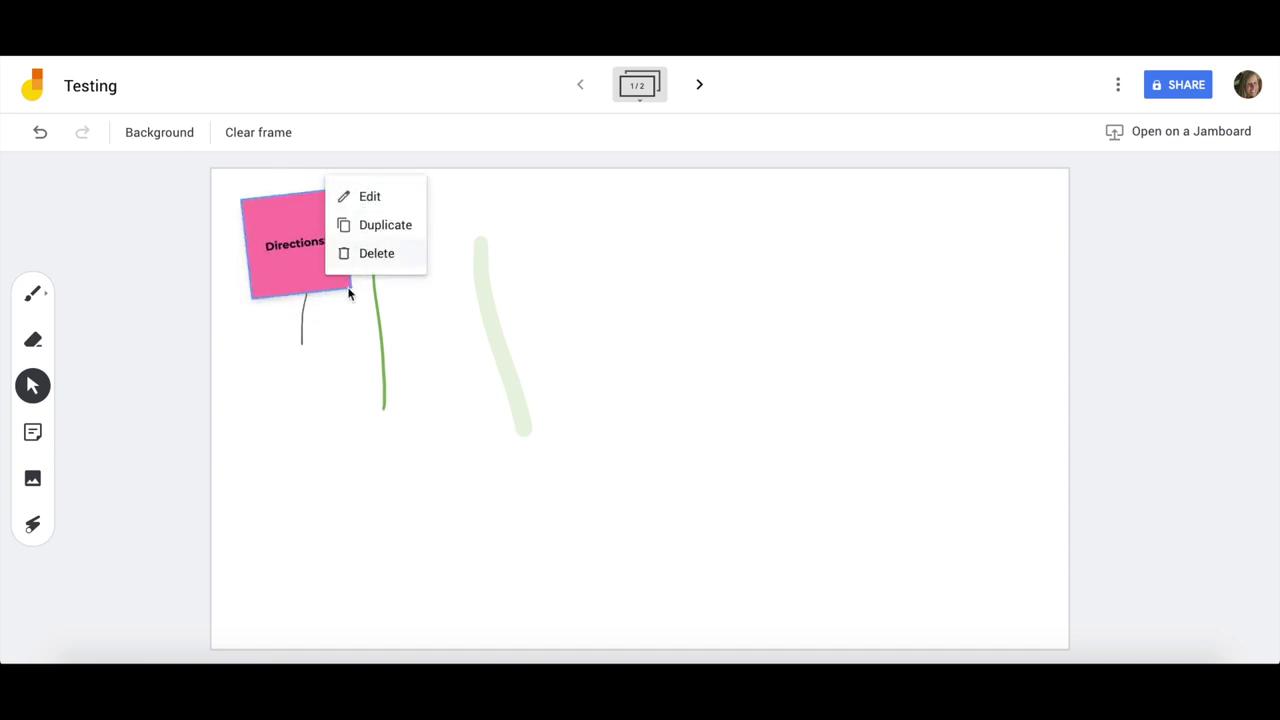
left_click(306, 358)
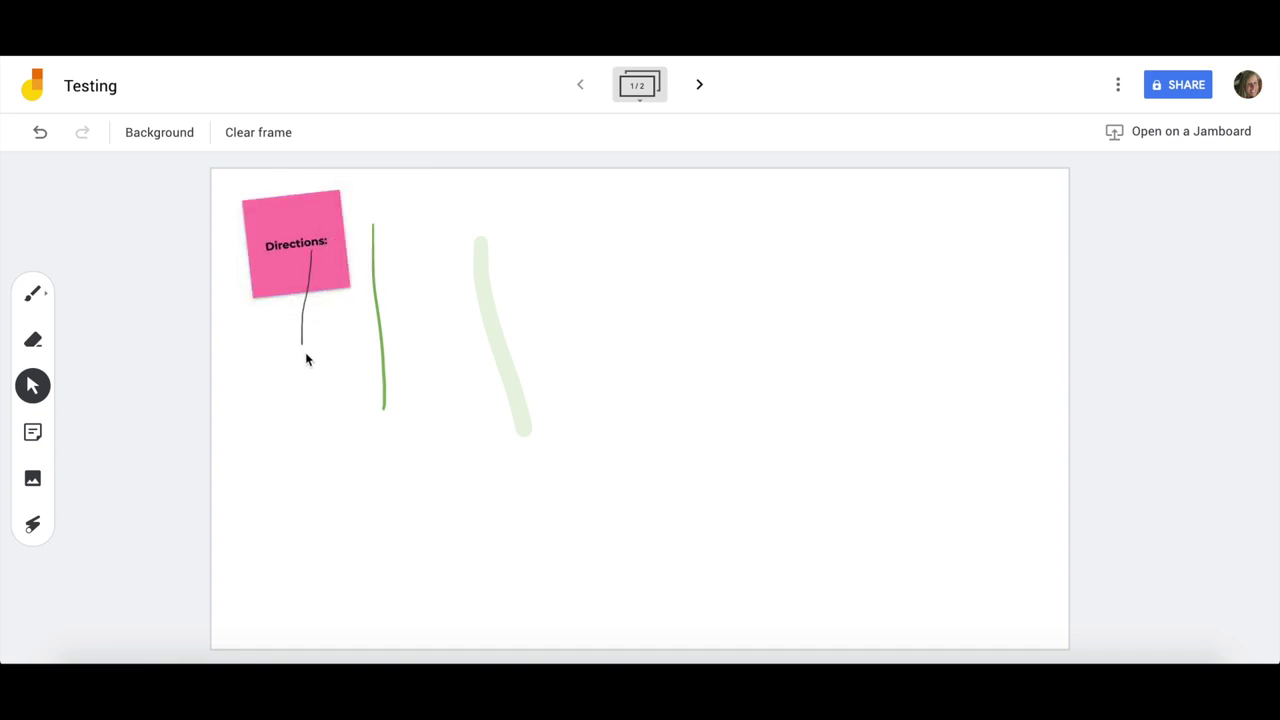
- Search Google Images for "tiger" and insert the photo of the tiger lying in front of green foliage
left_click(31, 480)
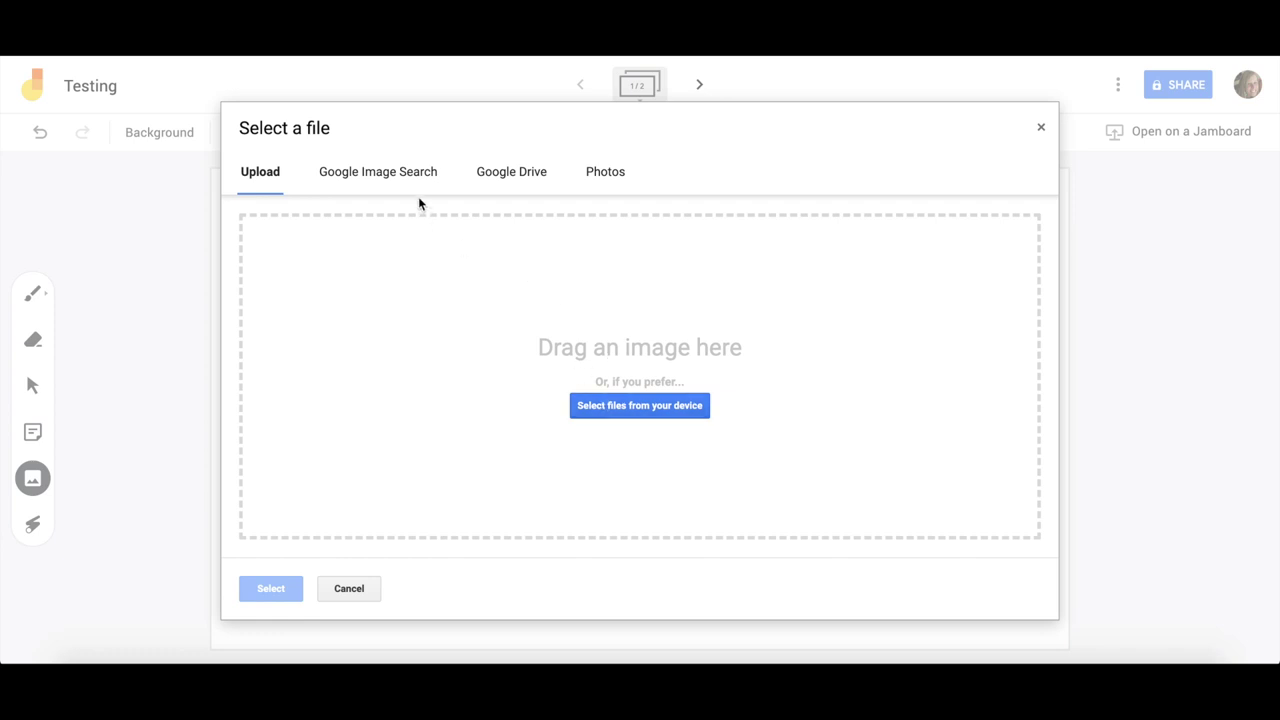
left_click(398, 176)
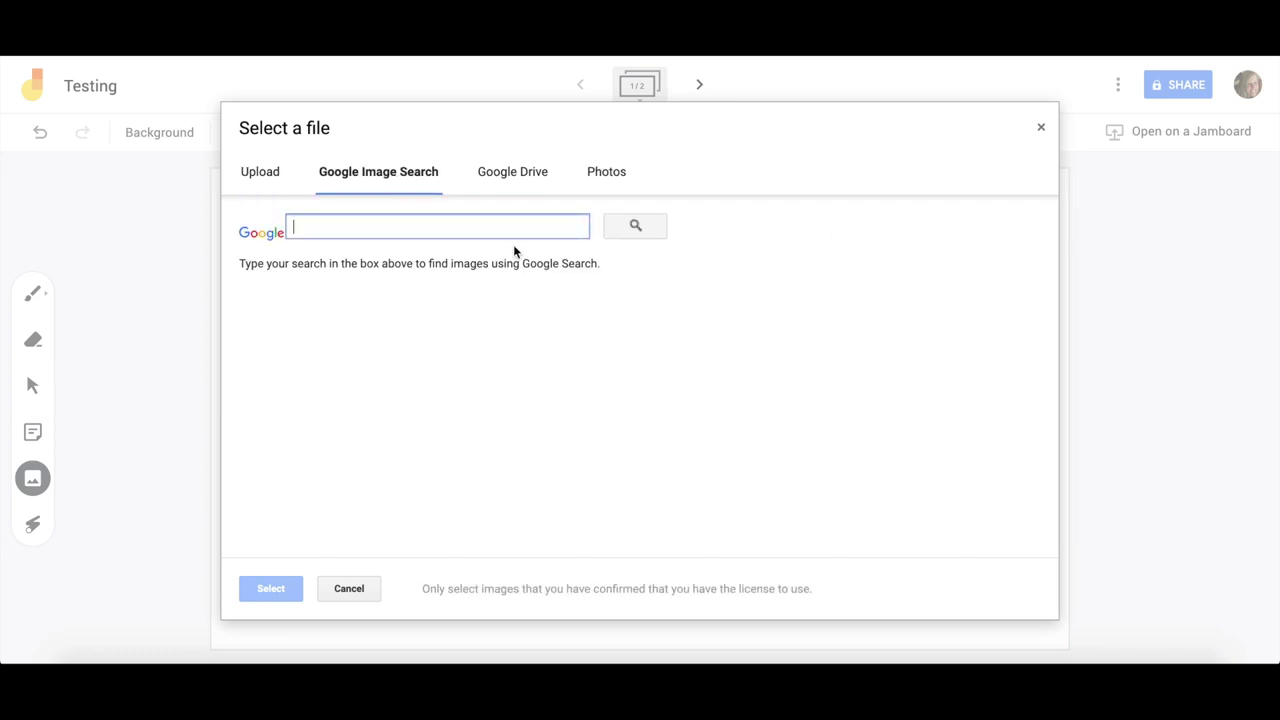
type("tiger")
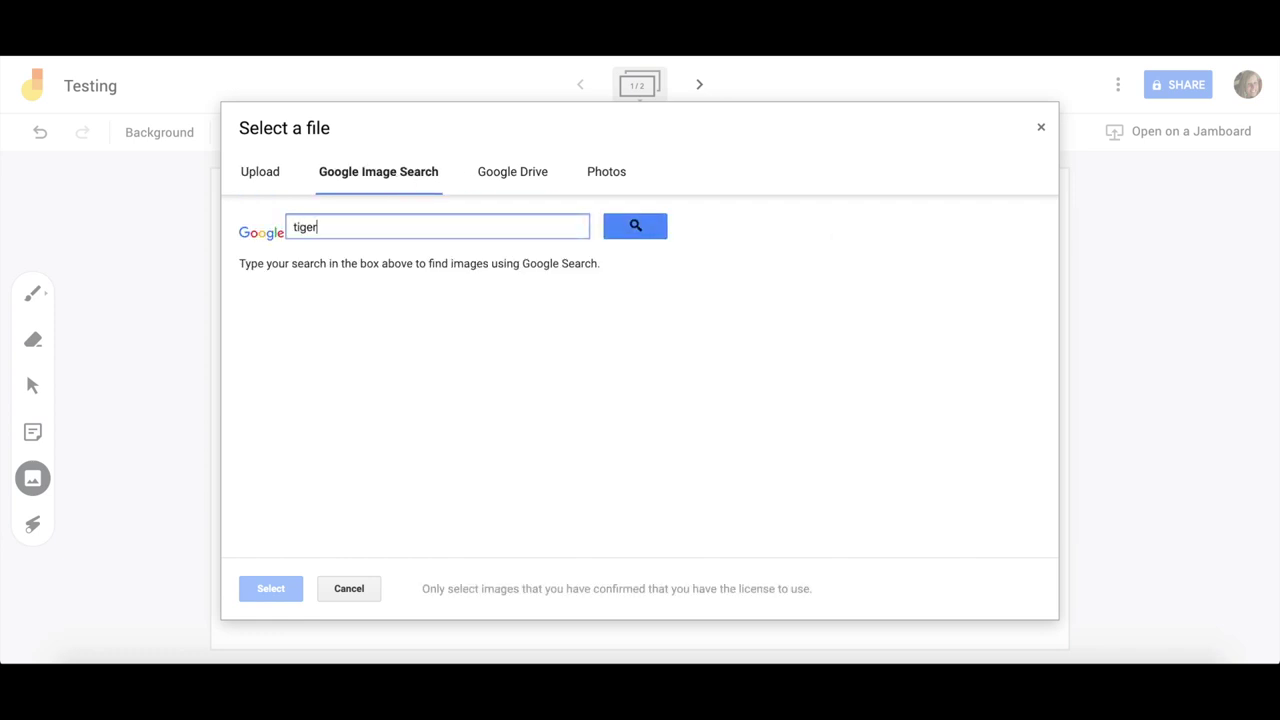
left_click(635, 228)
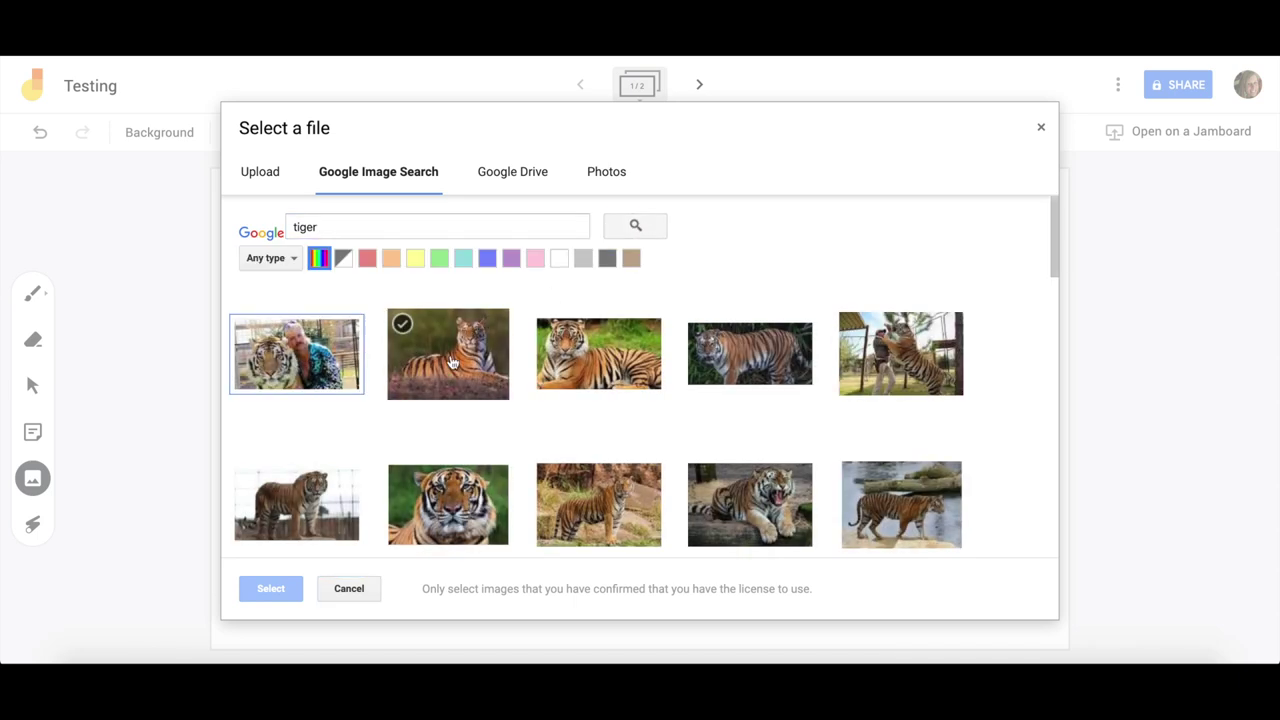
left_click(465, 350)
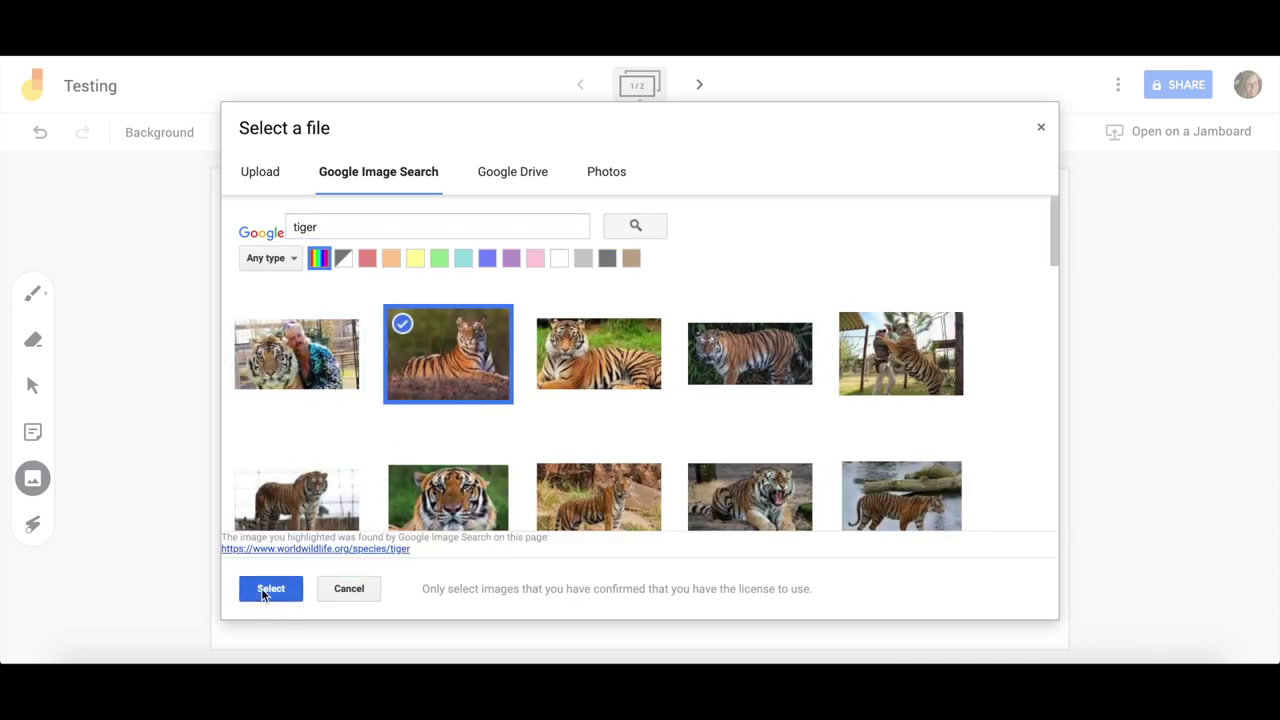
left_click(264, 590)
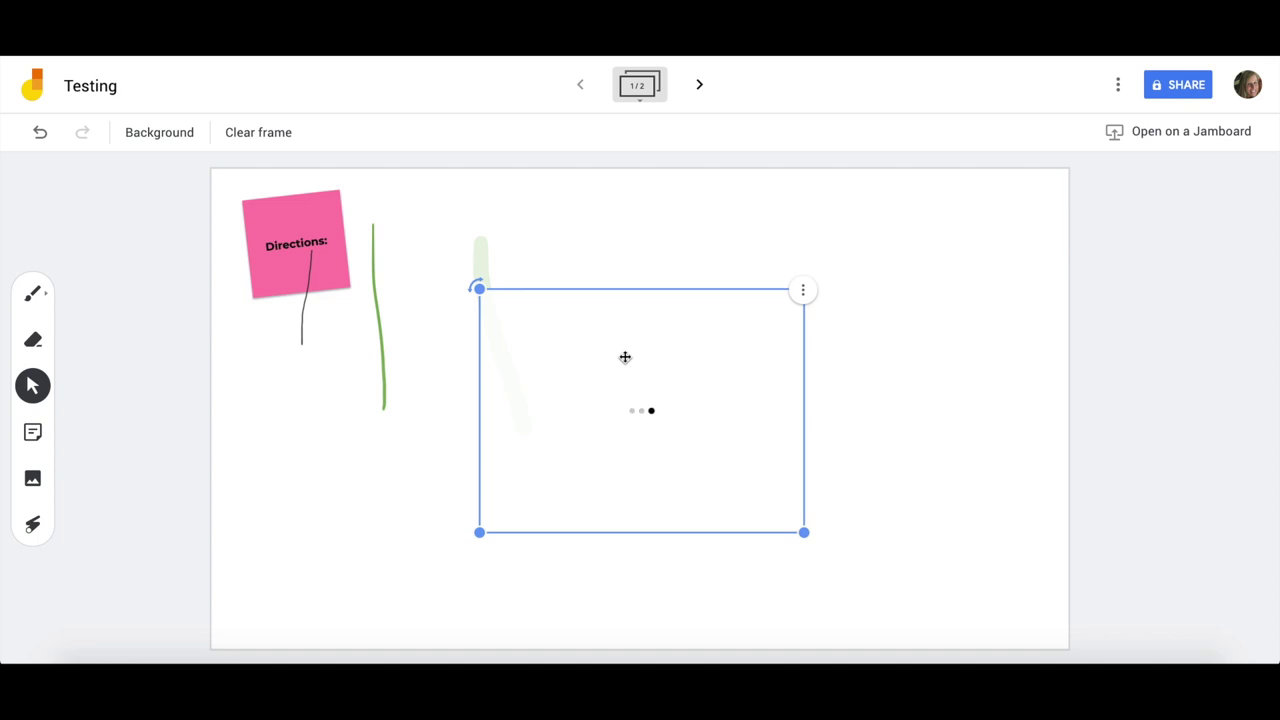
- Move the tiger photo to the frame's upper-right corner and shrink it to roughly four-fifths of its inserted width
left_click(30, 388)
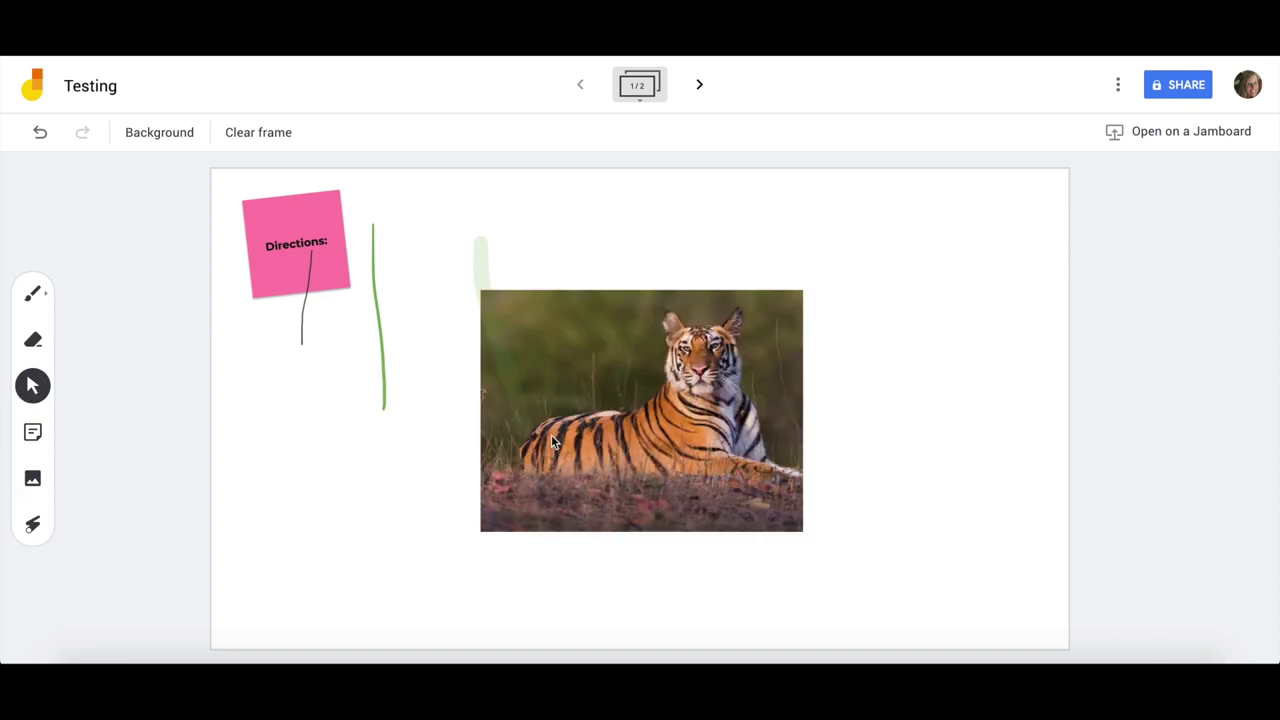
left_click_drag(551, 434, 787, 325)
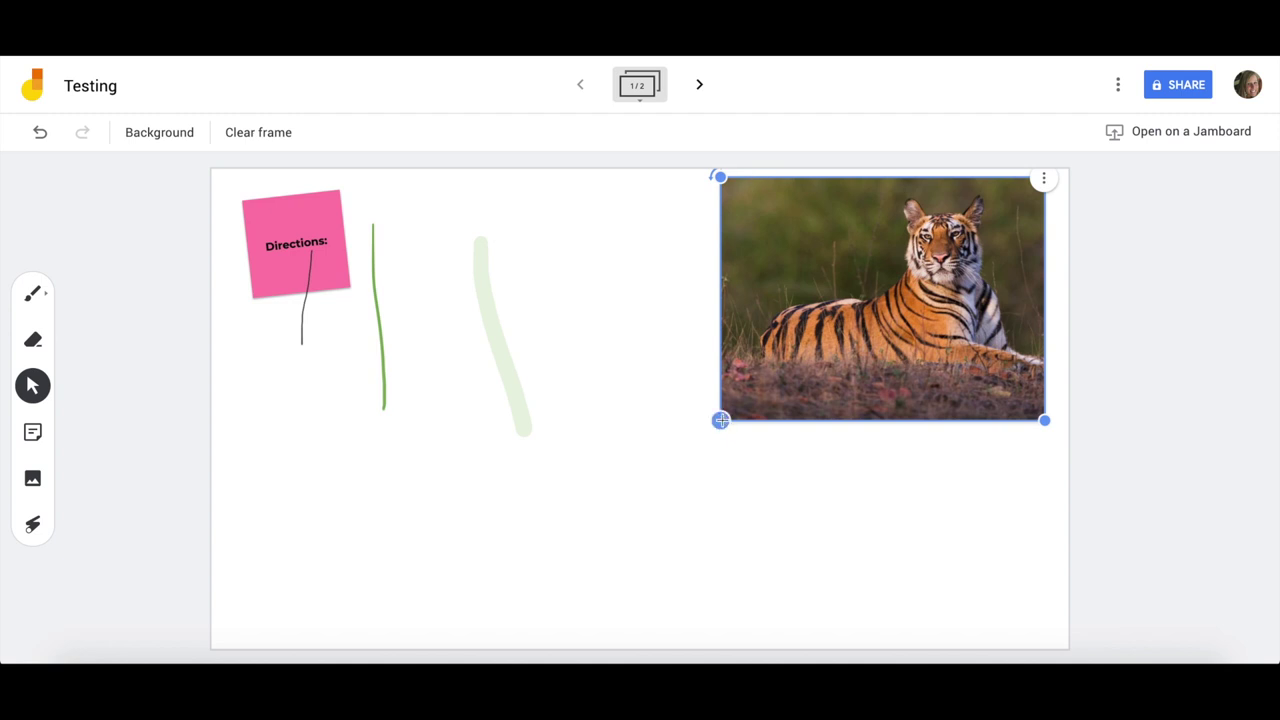
left_click_drag(720, 420, 791, 367)
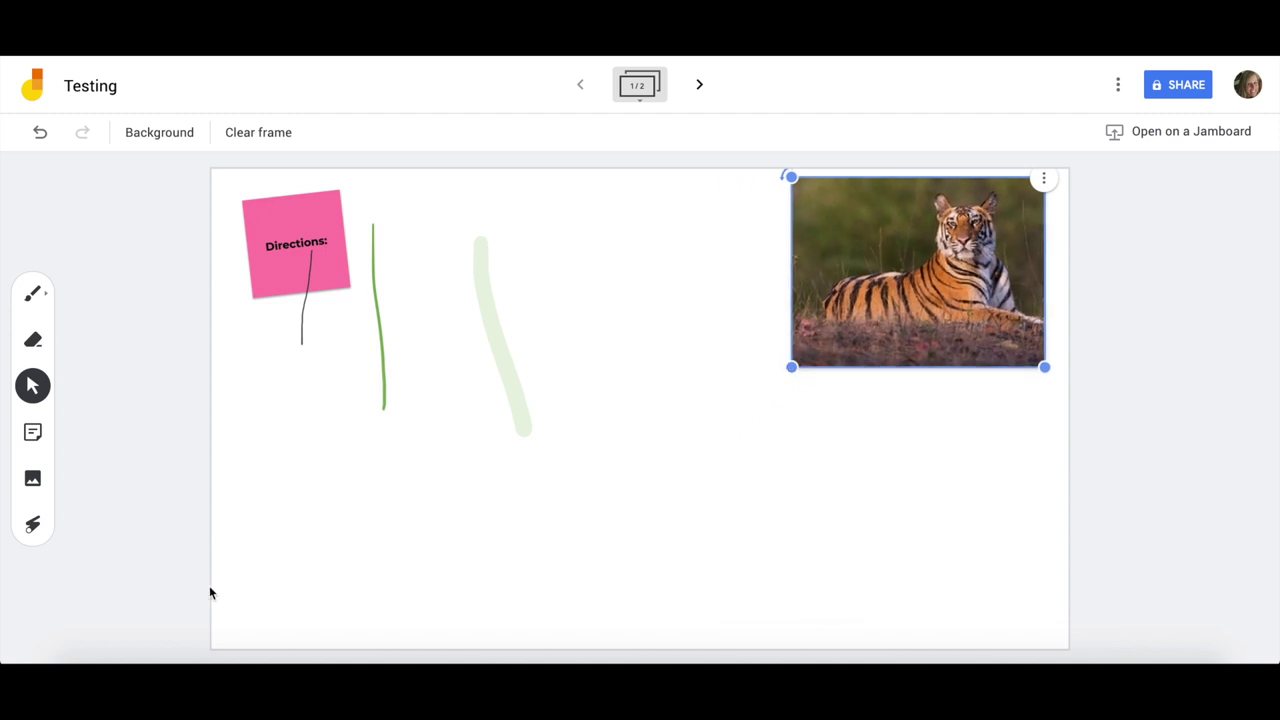
- Use the laser pointer to trace across the frame toward the tiger photo and over the Directions sticky note
left_click(35, 526)
mouse_move(686, 237)
left_mouse_down()
mouse_move(851, 163)
mouse_move(760, 240)
mouse_move(869, 343)
left_mouse_up()
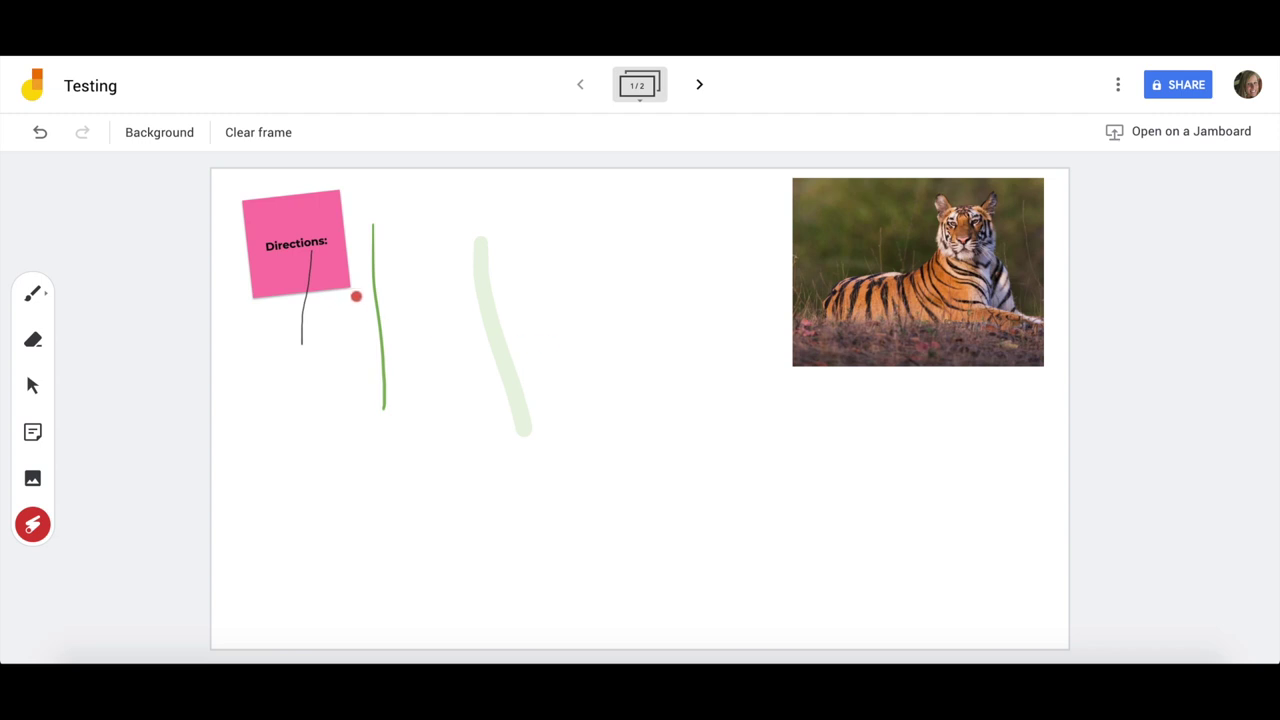
mouse_move(296, 197)
left_mouse_down()
mouse_move(267, 197)
mouse_move(380, 280)
mouse_move(228, 235)
mouse_move(300, 208)
mouse_move(288, 220)
left_mouse_up()
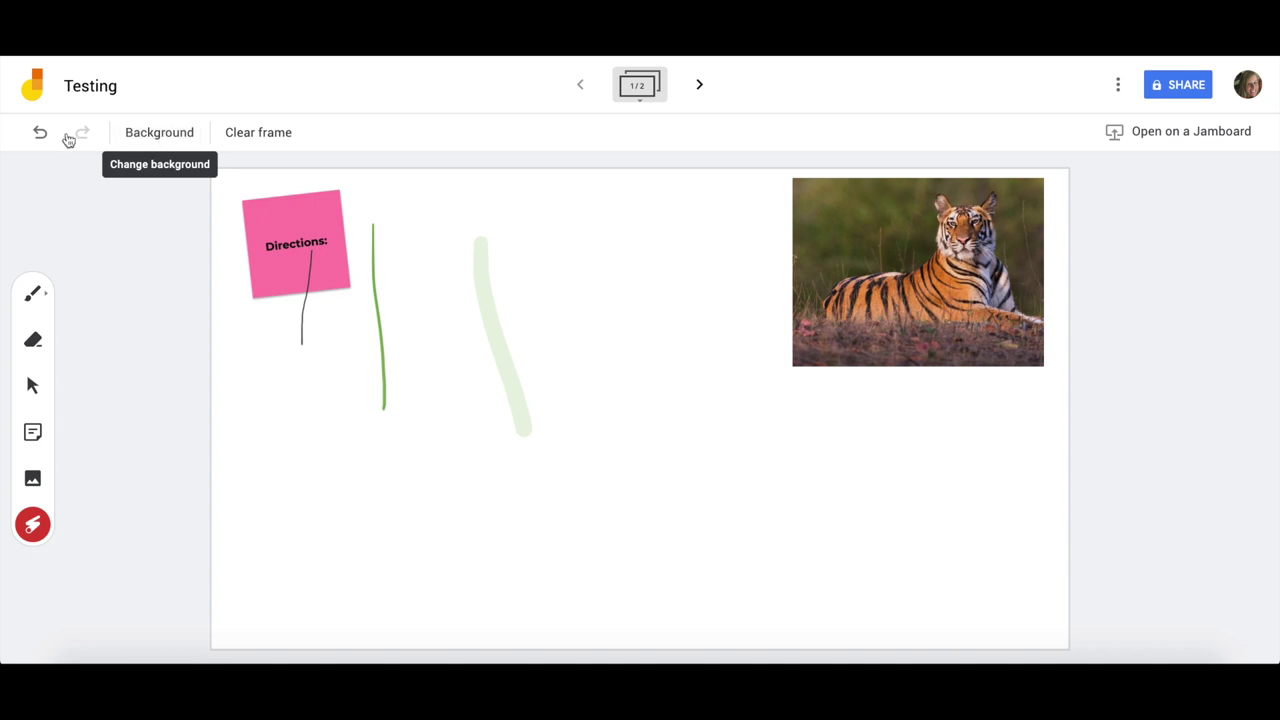
- Try the blue grid, dotted and solid dark blue backgrounds on the first frame, ending on the plain white background
left_click(138, 135)
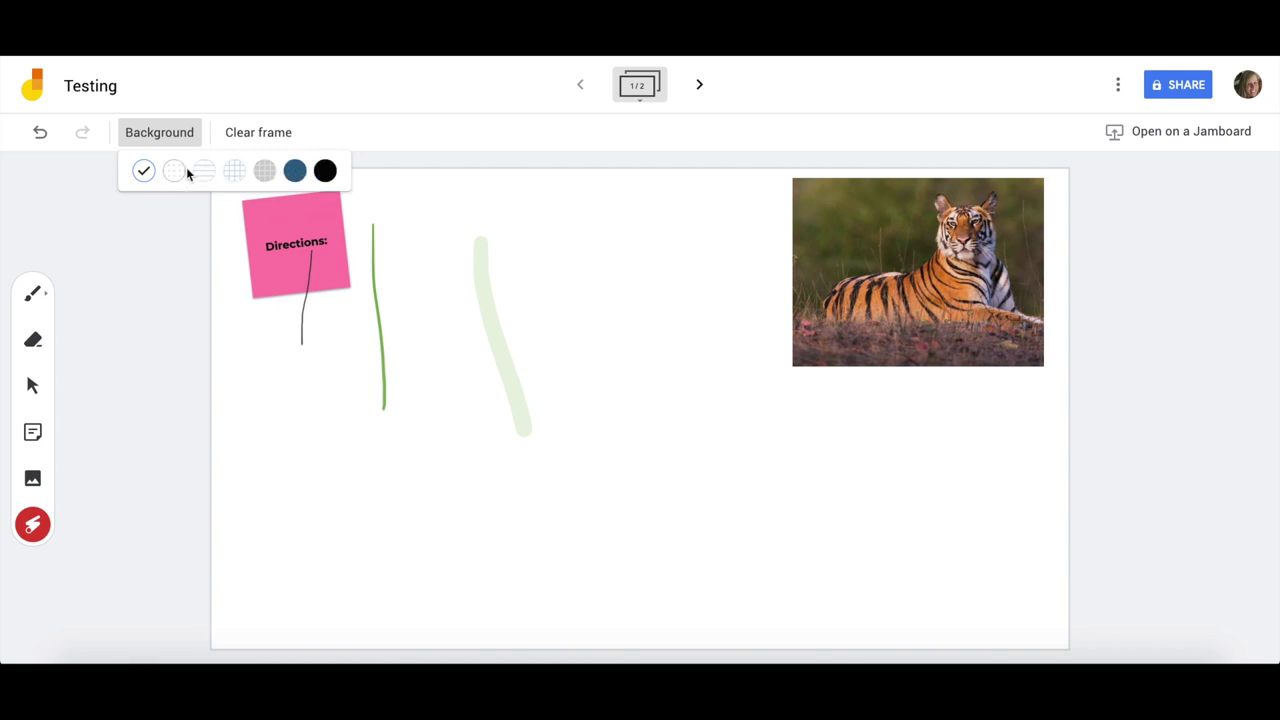
key("Escape")
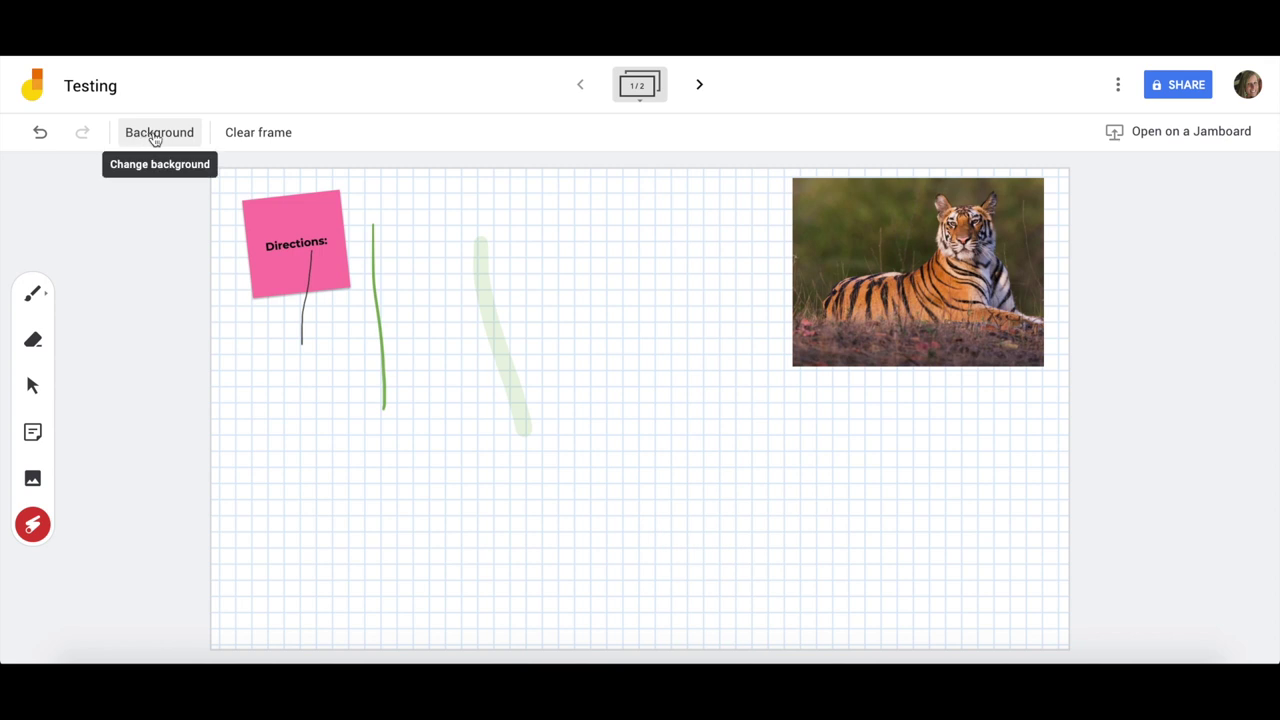
left_click(155, 134)
left_click(178, 174)
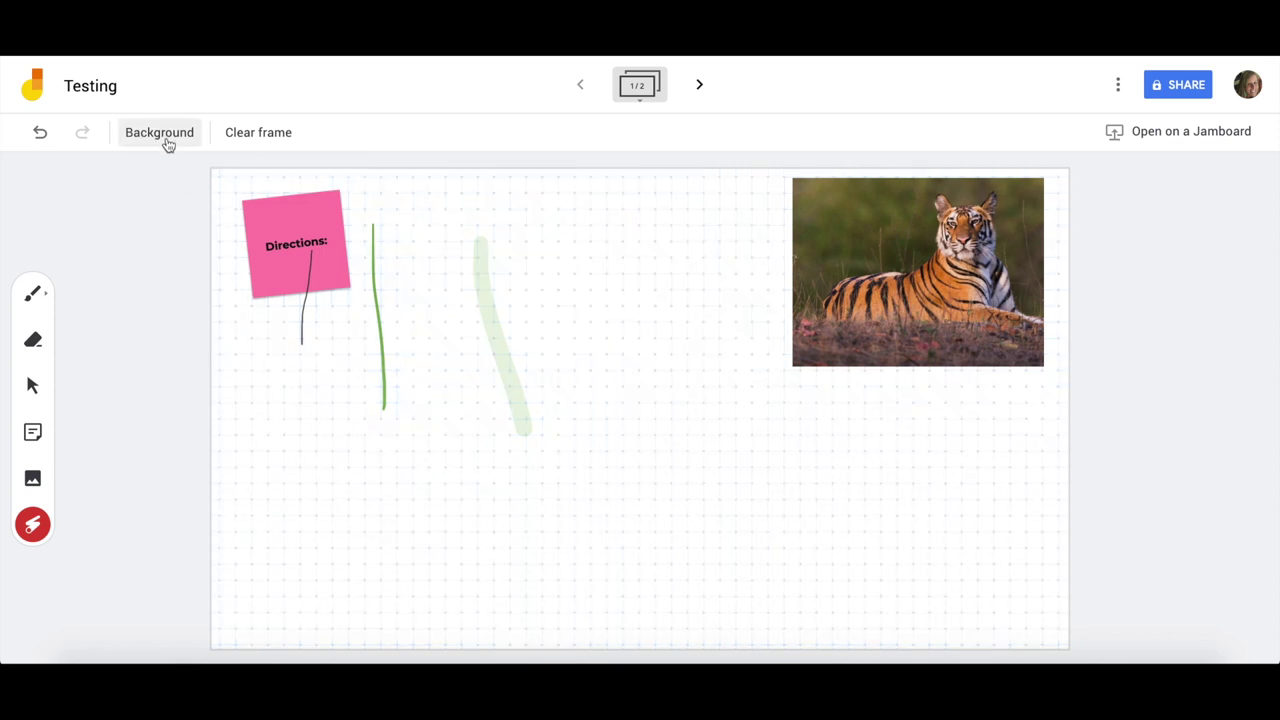
left_click(168, 145)
left_click(294, 171)
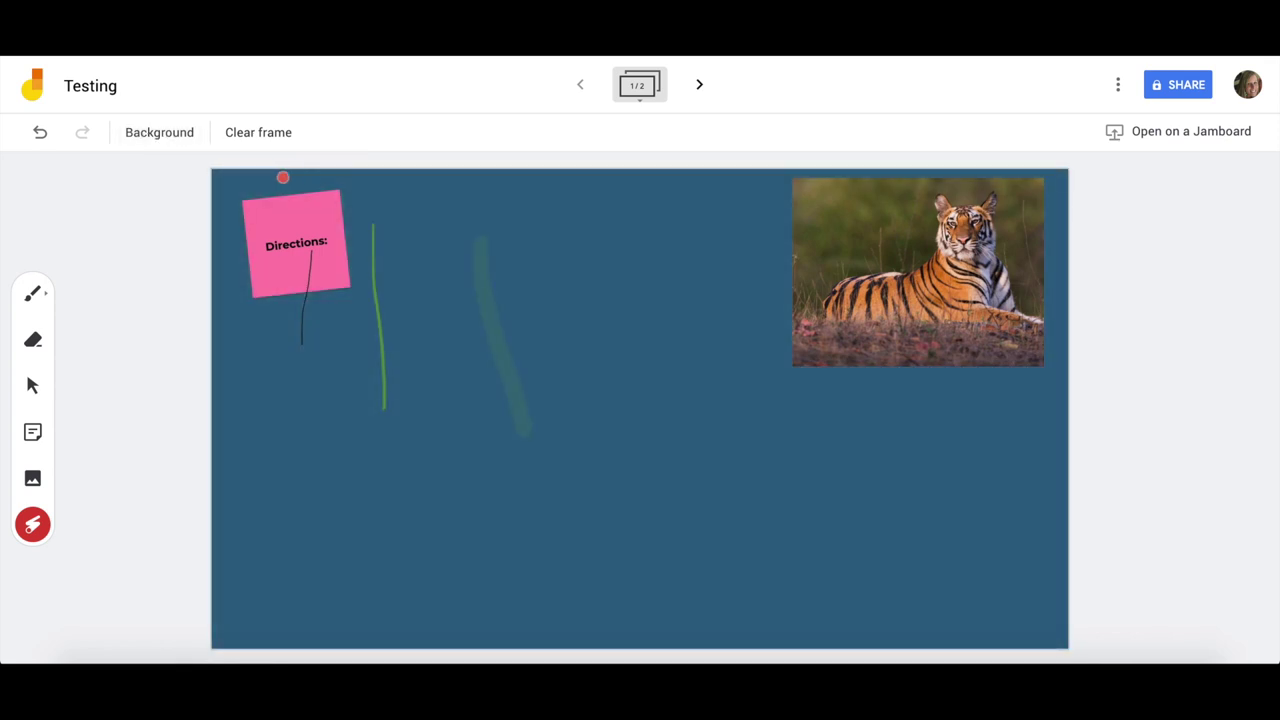
left_click(176, 135)
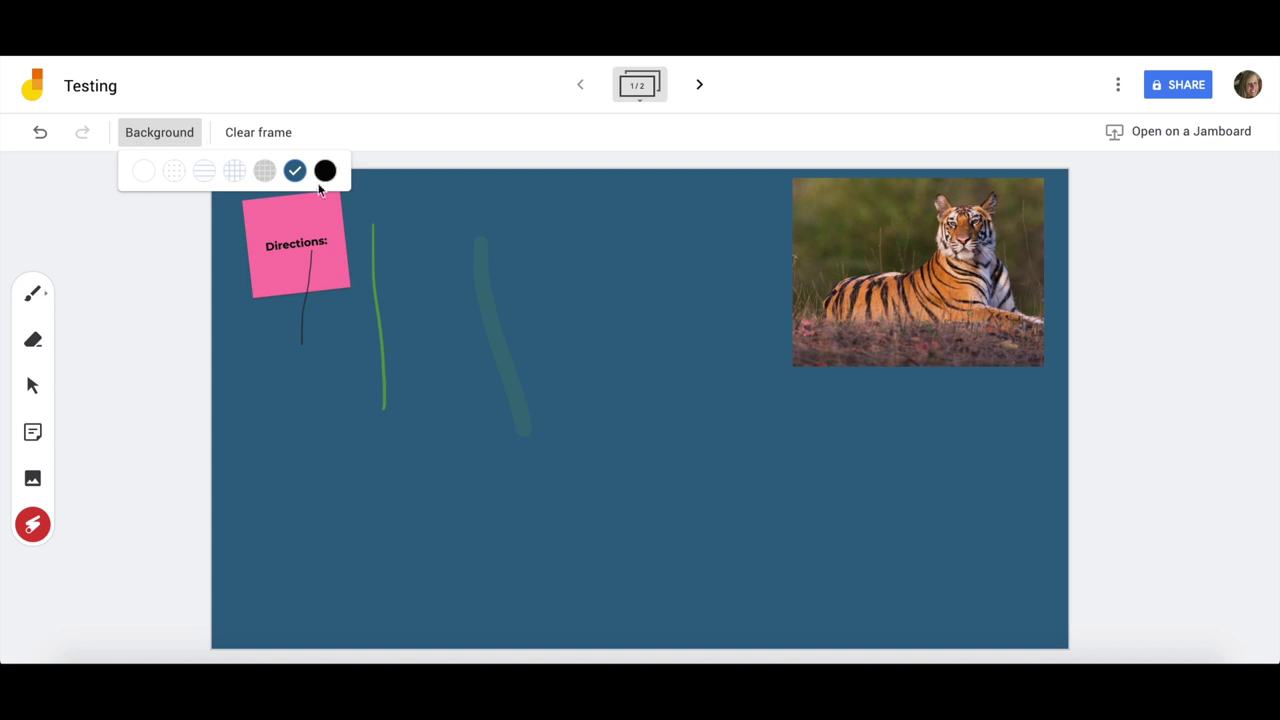
left_click(144, 172)
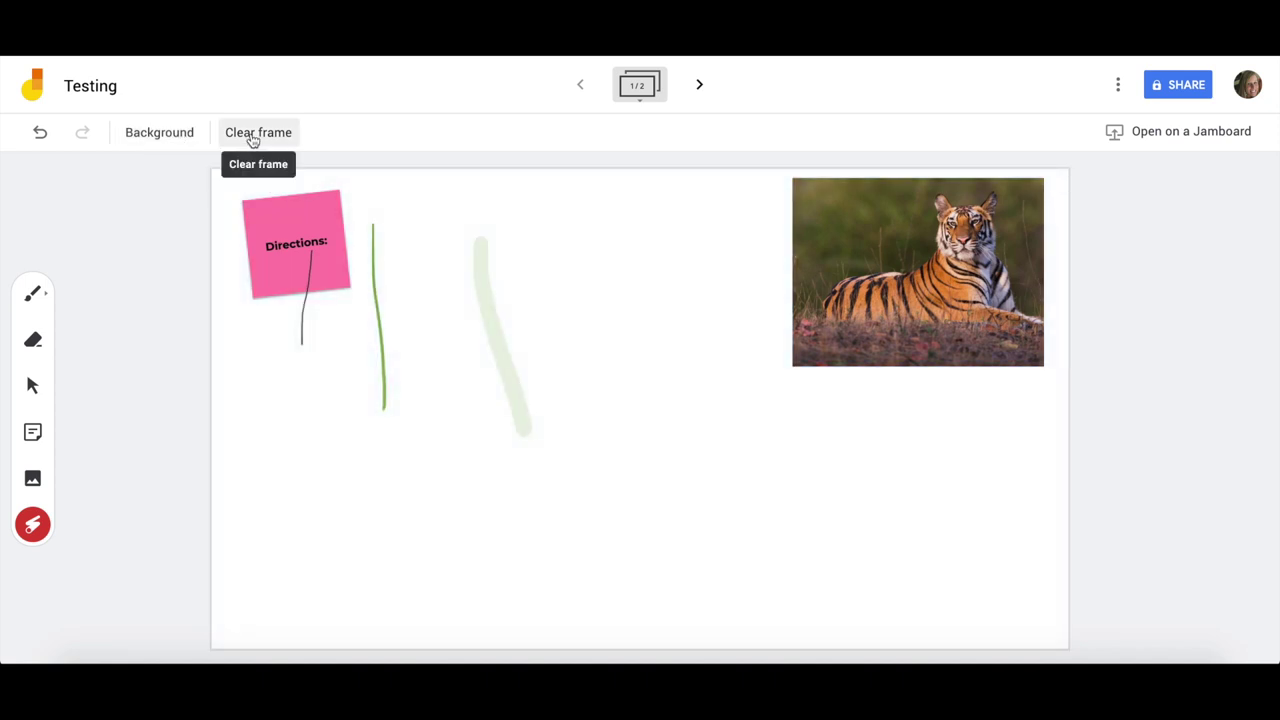
- Visit the second frame, return to the first one and clear all of its contents
left_click(699, 85)
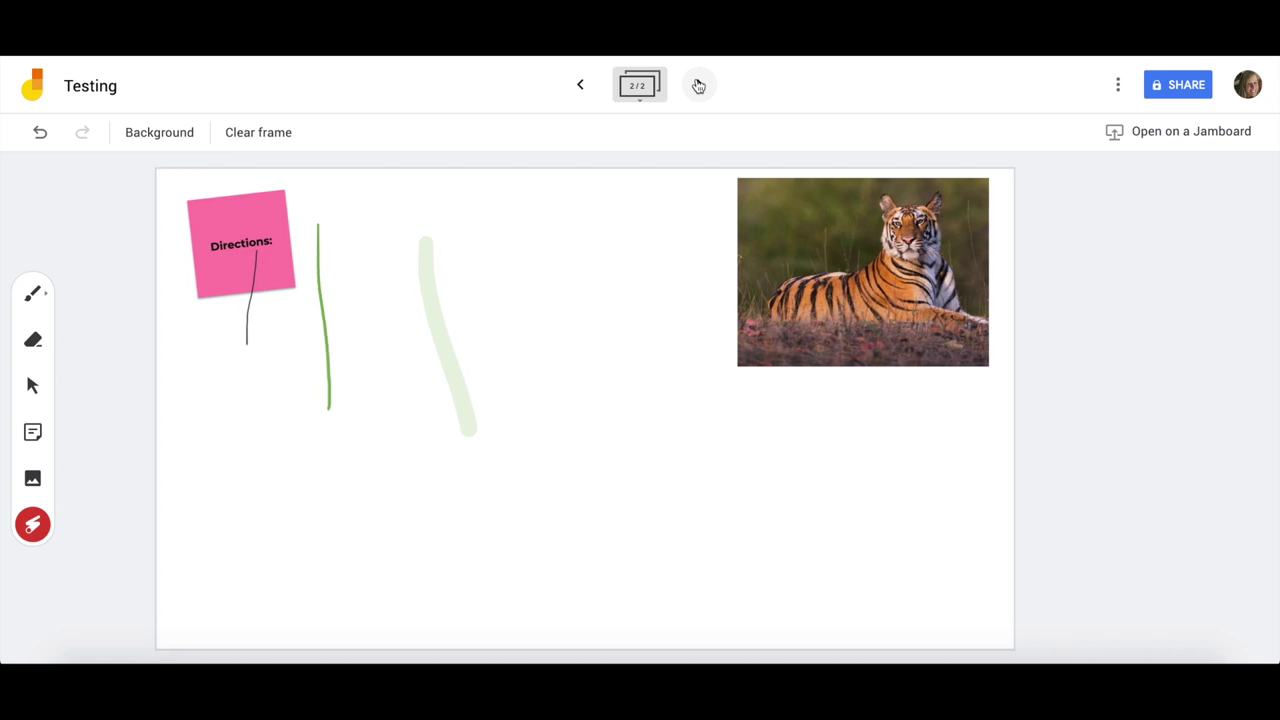
left_click(582, 88)
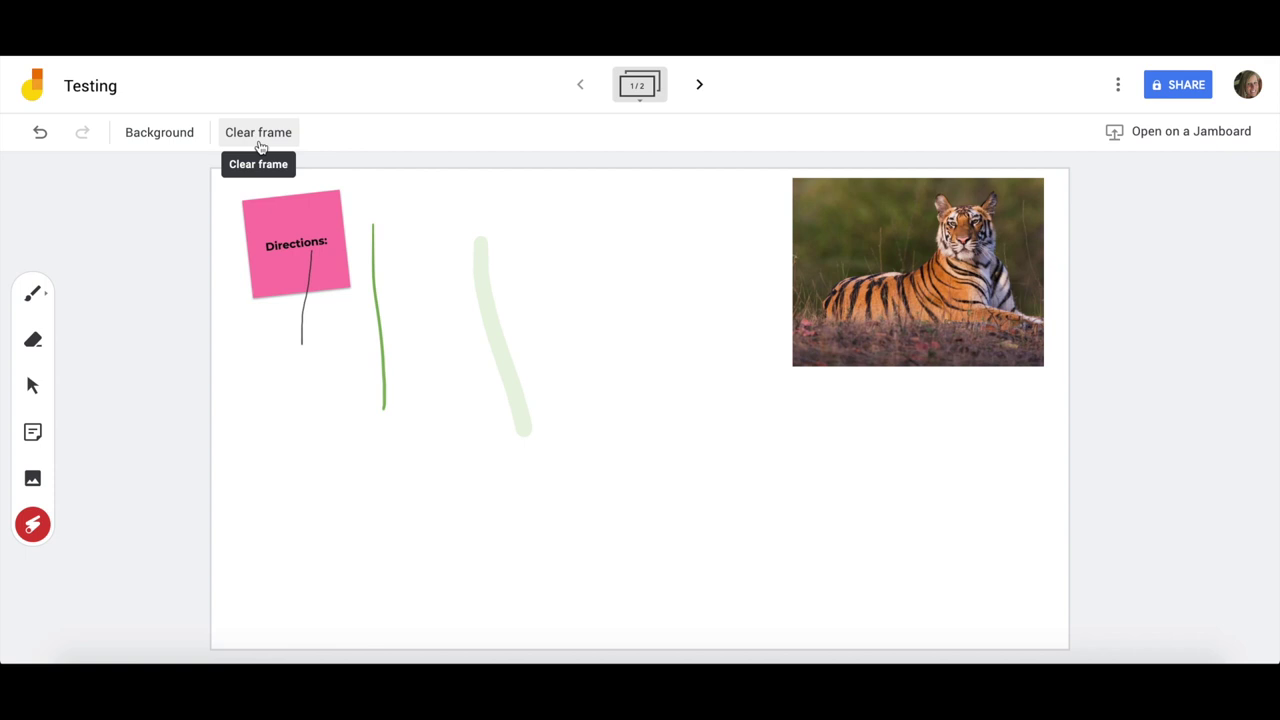
left_click(260, 147)
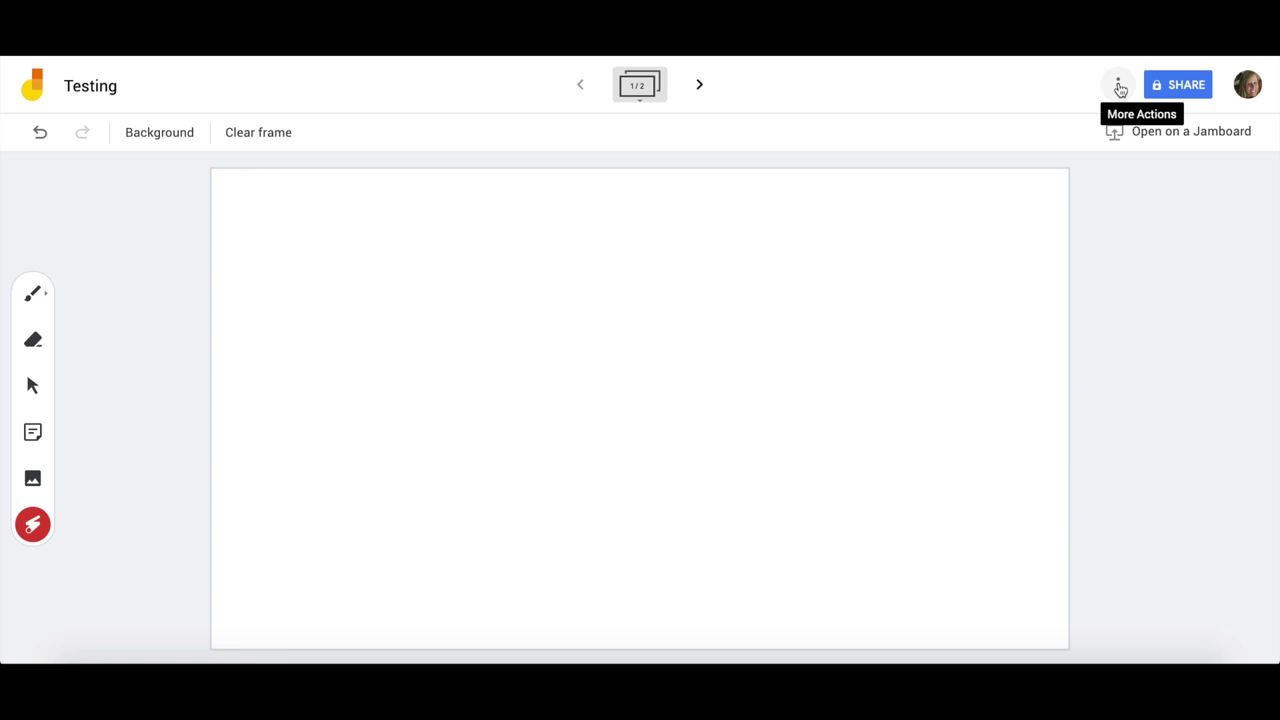
- Look over the additional file actions, such as renaming, downloading as PDF and making a copy, without choosing any
left_click(1118, 86)
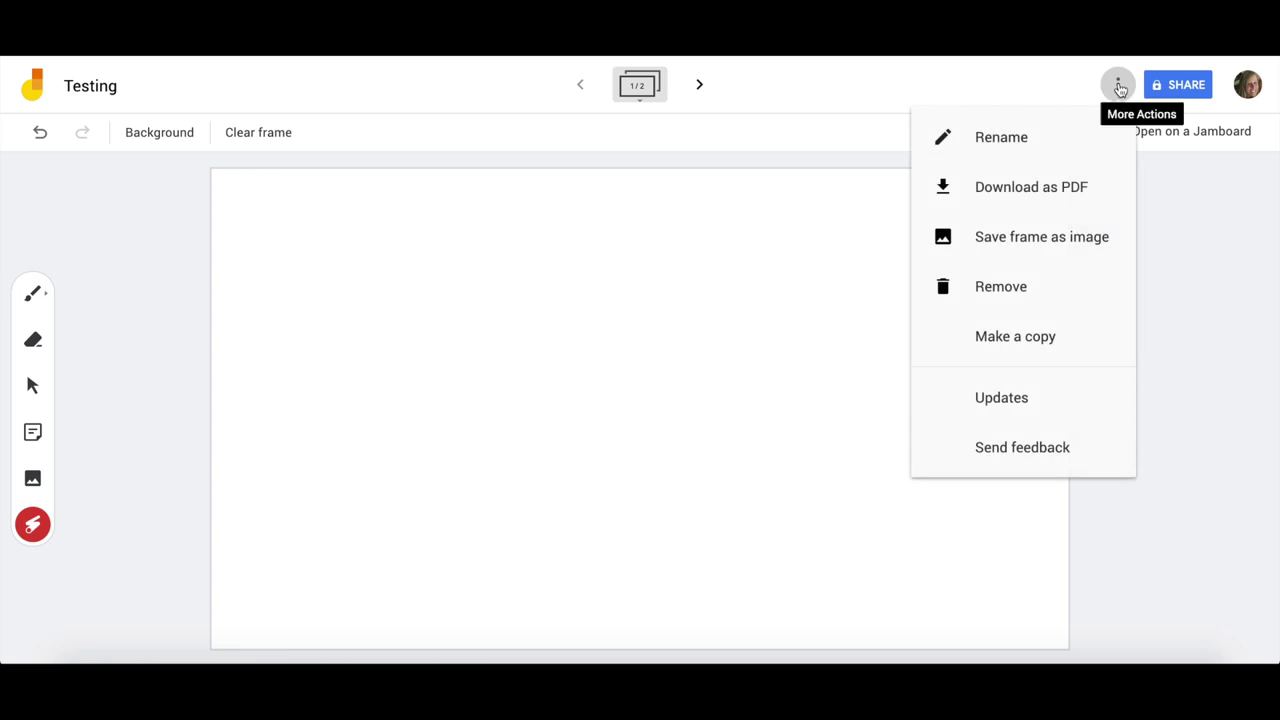
left_click(1227, 248)
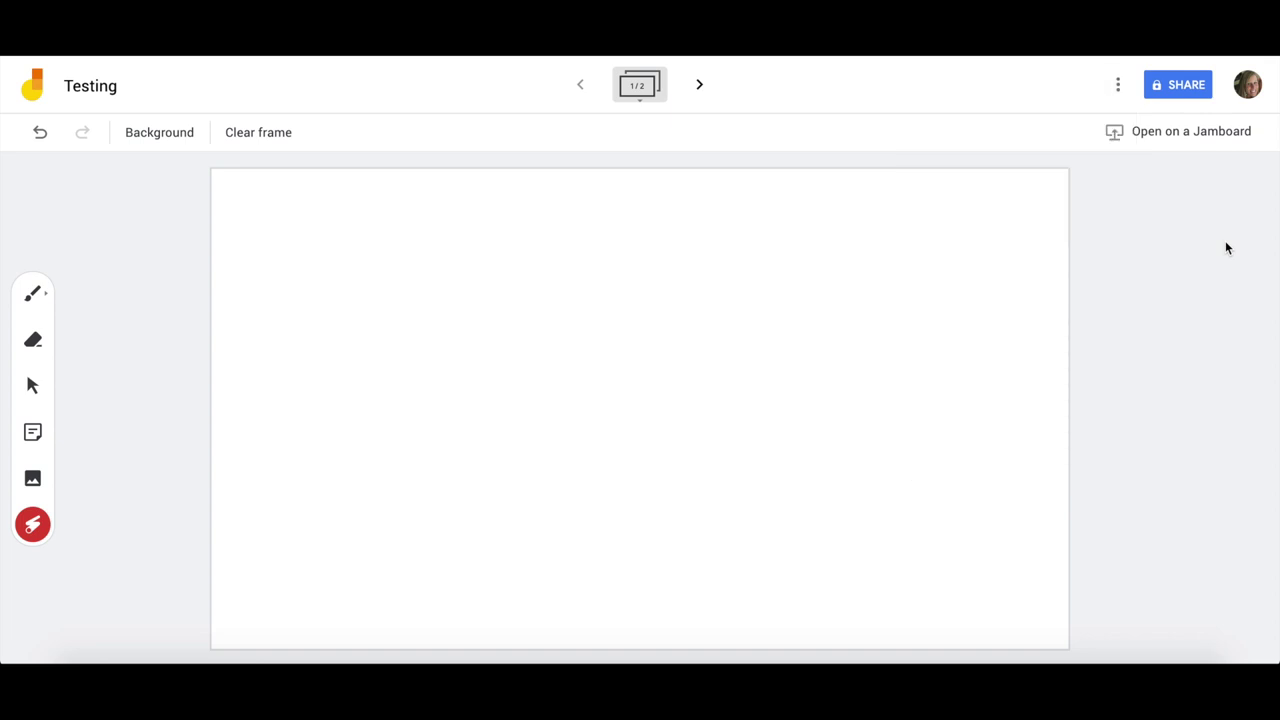